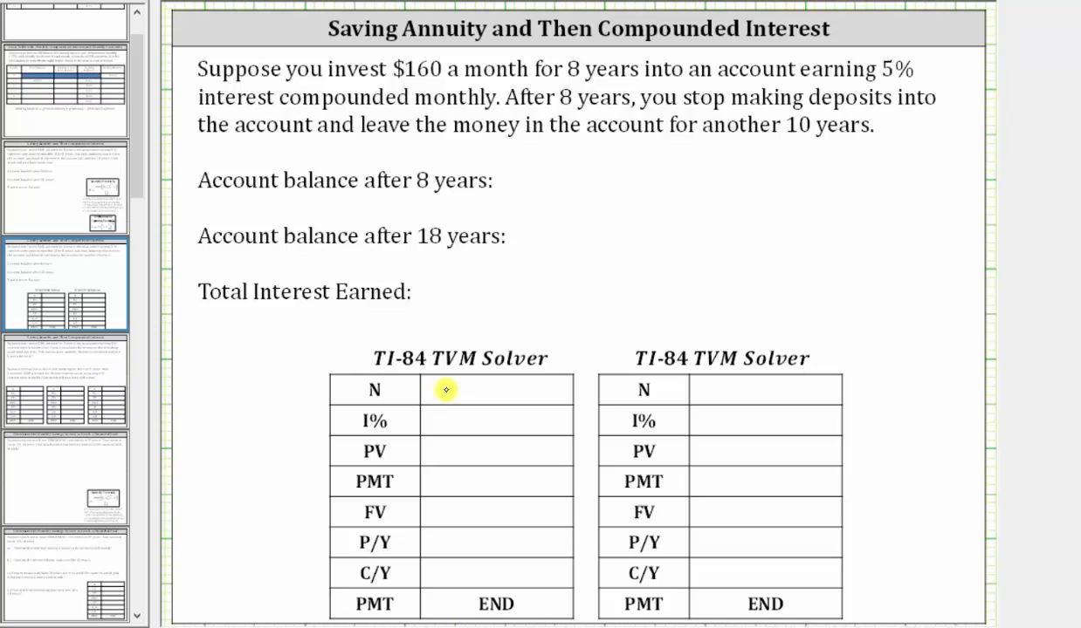
Handwrite N as 8·12=96, PMT as −160, and 12 for P/Y and C/Y in the left table.
left_click_drag(456, 392, 527, 397)
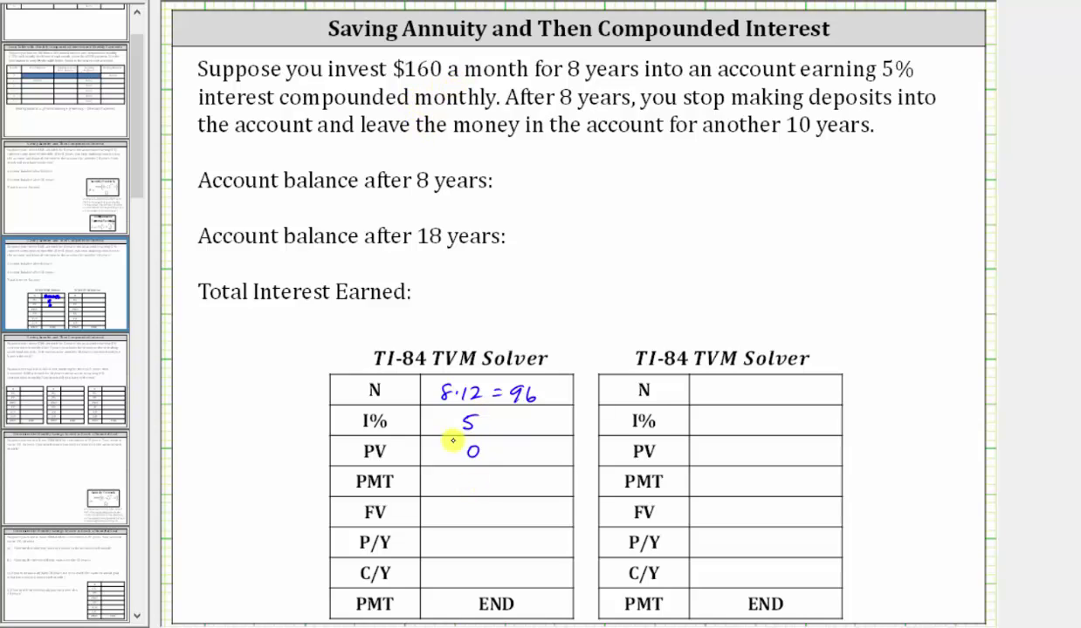
left_click_drag(448, 484, 497, 476)
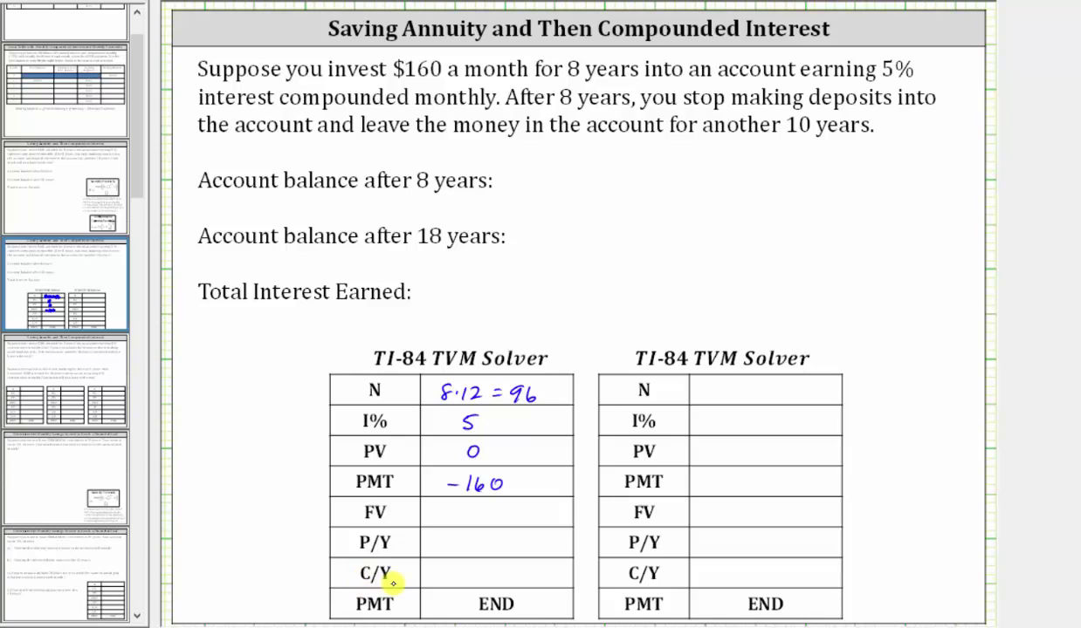
mouse_move(473, 535)
left_mouse_down()
mouse_move(472, 553)
mouse_move(499, 552)
mouse_move(472, 581)
left_mouse_up()
left_click_drag(478, 568, 496, 579)
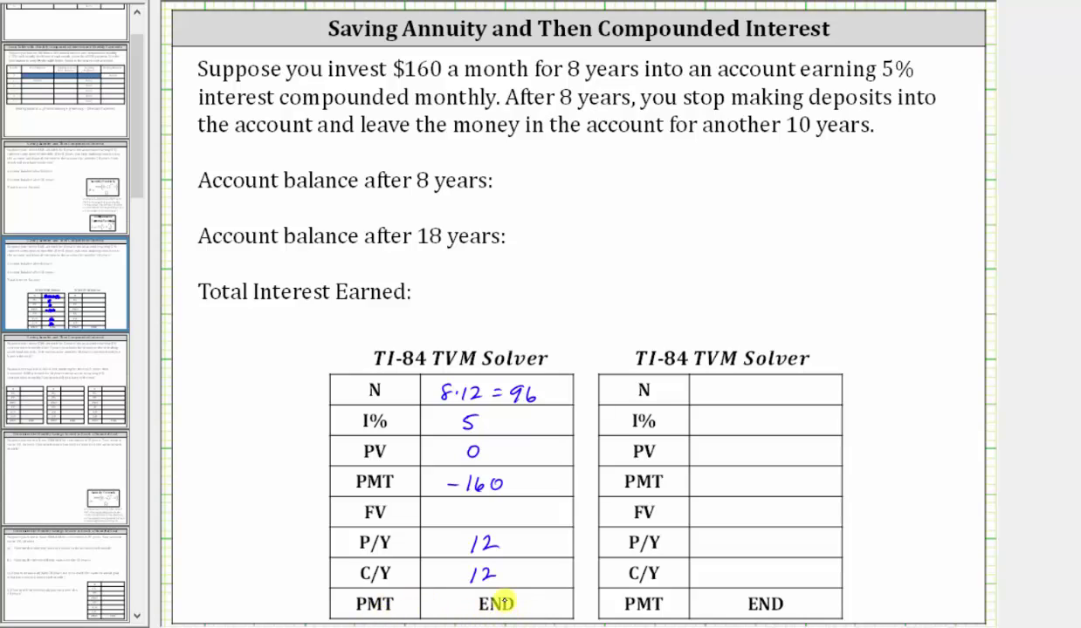
Switch to the TI-84 emulator and open the Finance TVM Solver.
key("alt+Tab")
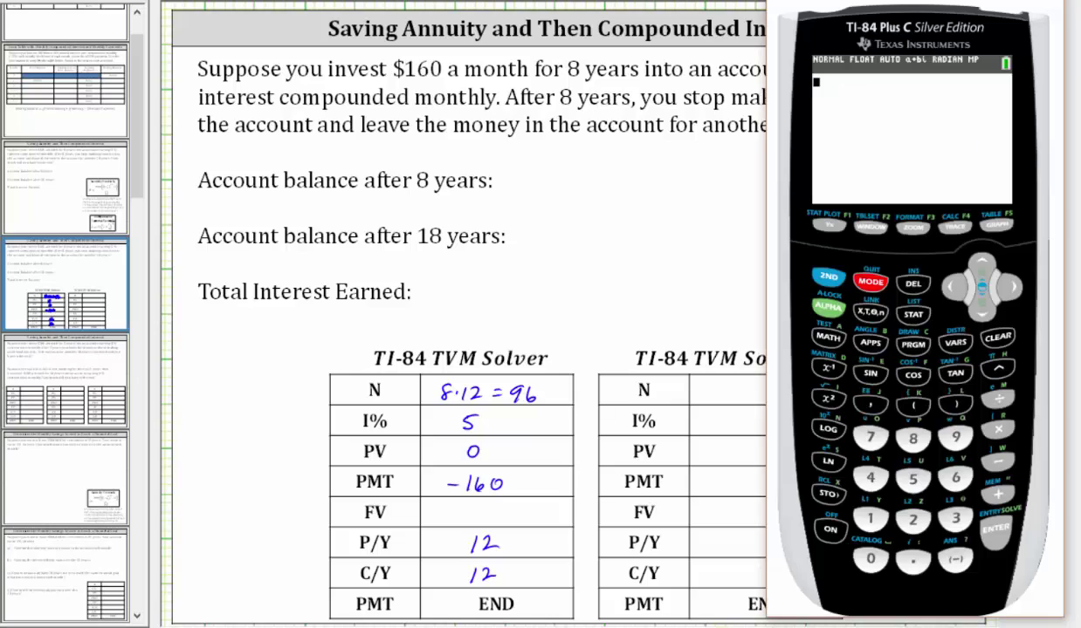
left_click(873, 358)
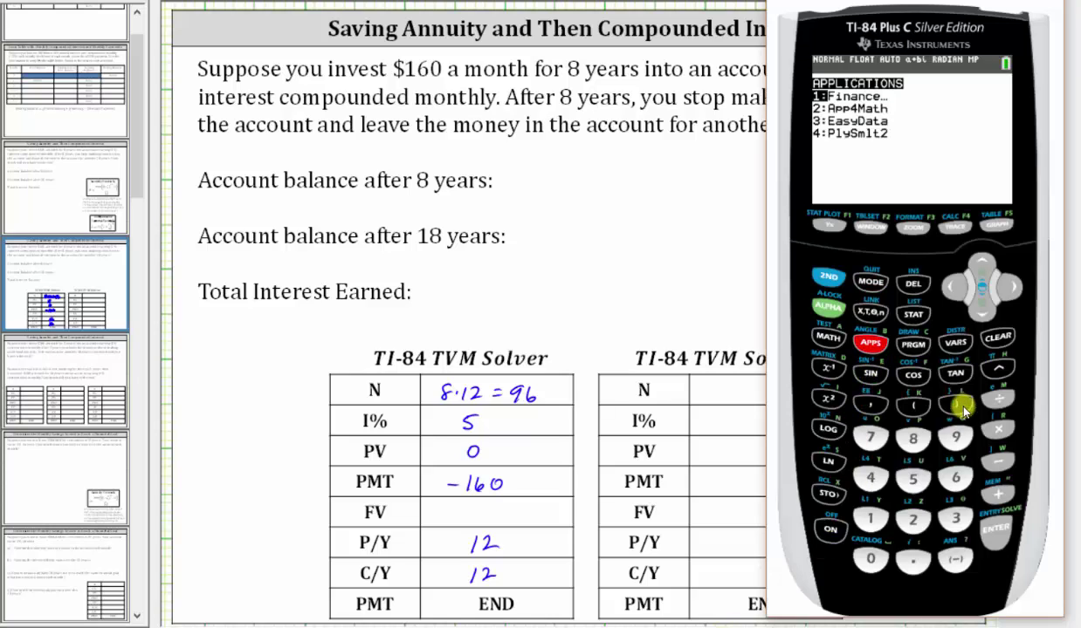
left_click(995, 528)
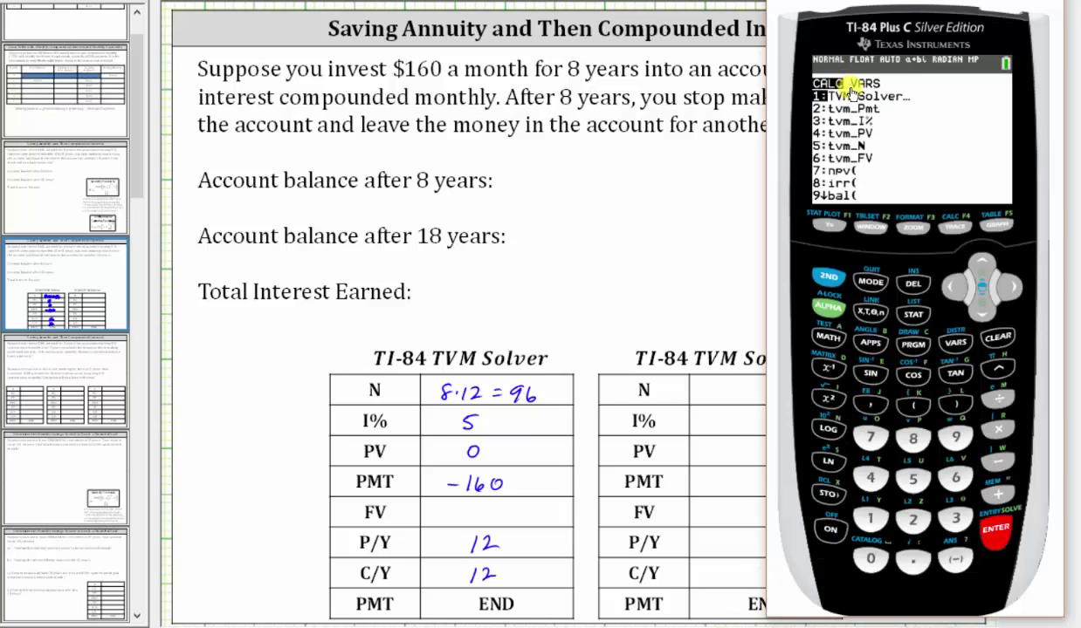
left_click(995, 534)
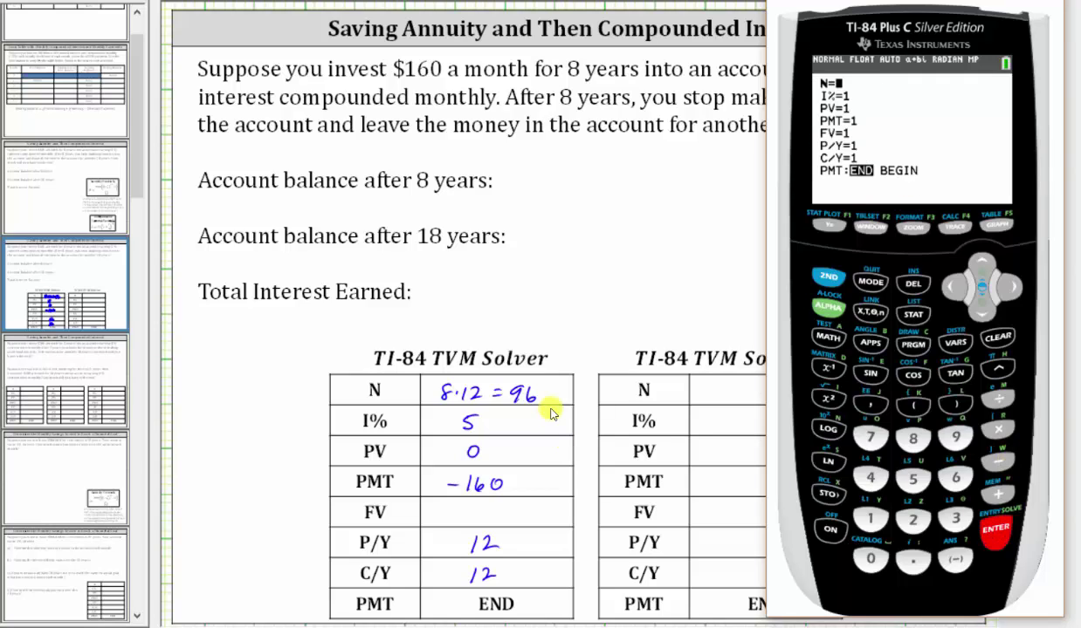
Enter N 96, I% 5, PV 0 and PMT −160 in the TVM Solver.
left_click(955, 437)
left_click(955, 478)
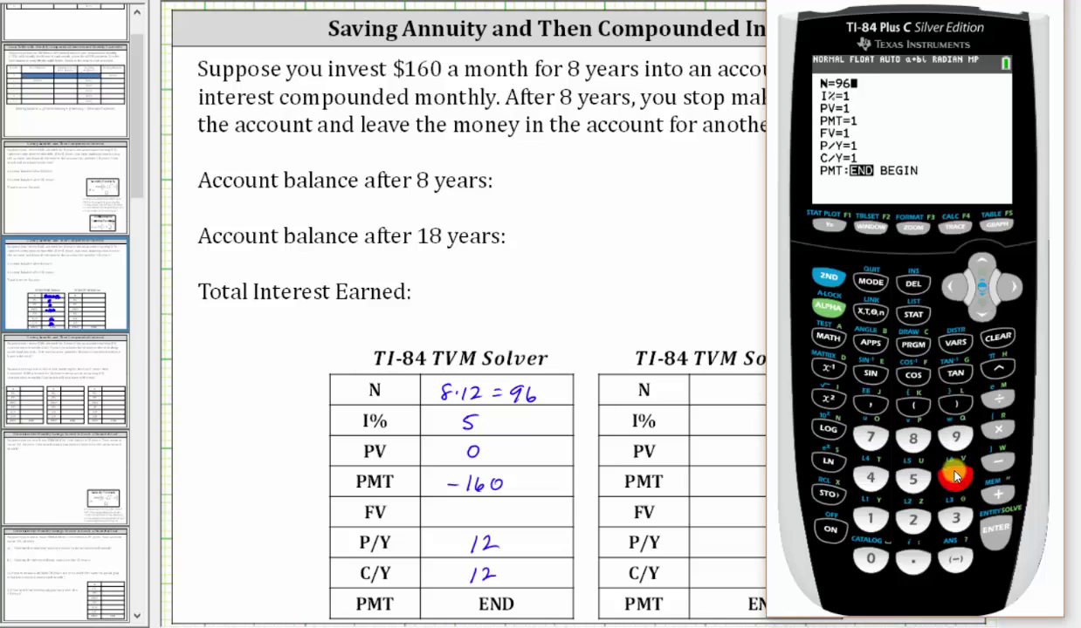
left_click(994, 534)
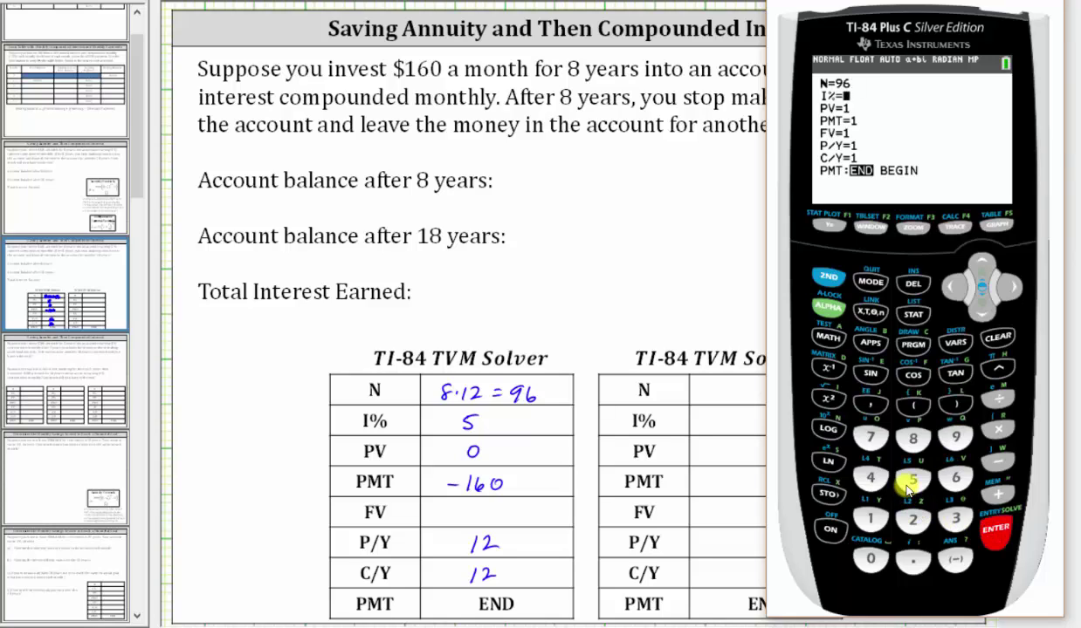
left_click(912, 478)
left_click(984, 533)
left_click(886, 555)
left_click(997, 534)
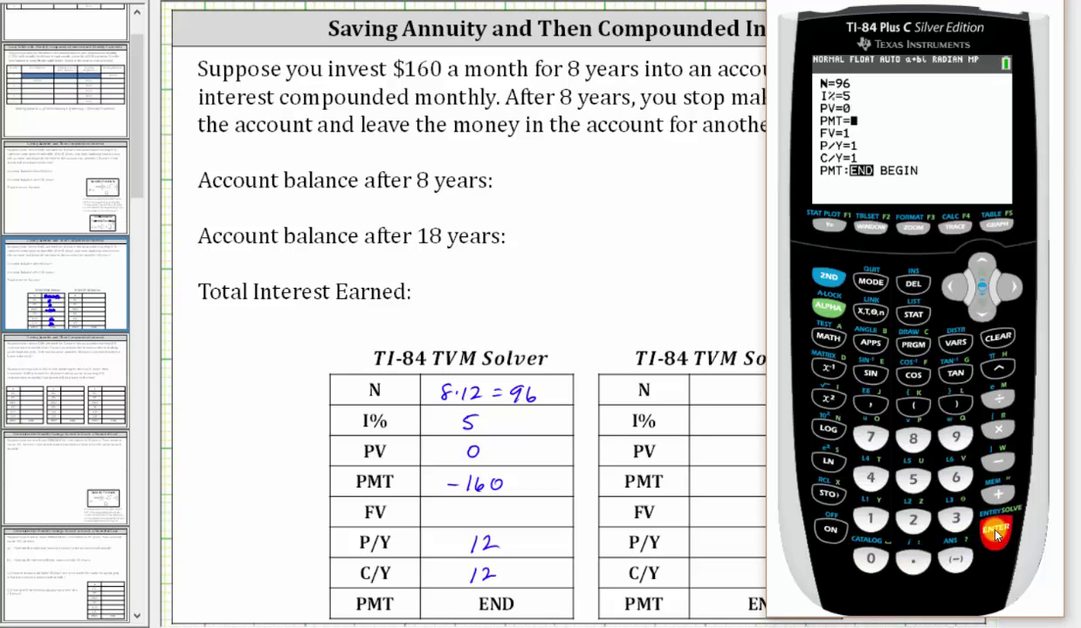
left_click(955, 558)
left_click(890, 517)
left_click(954, 478)
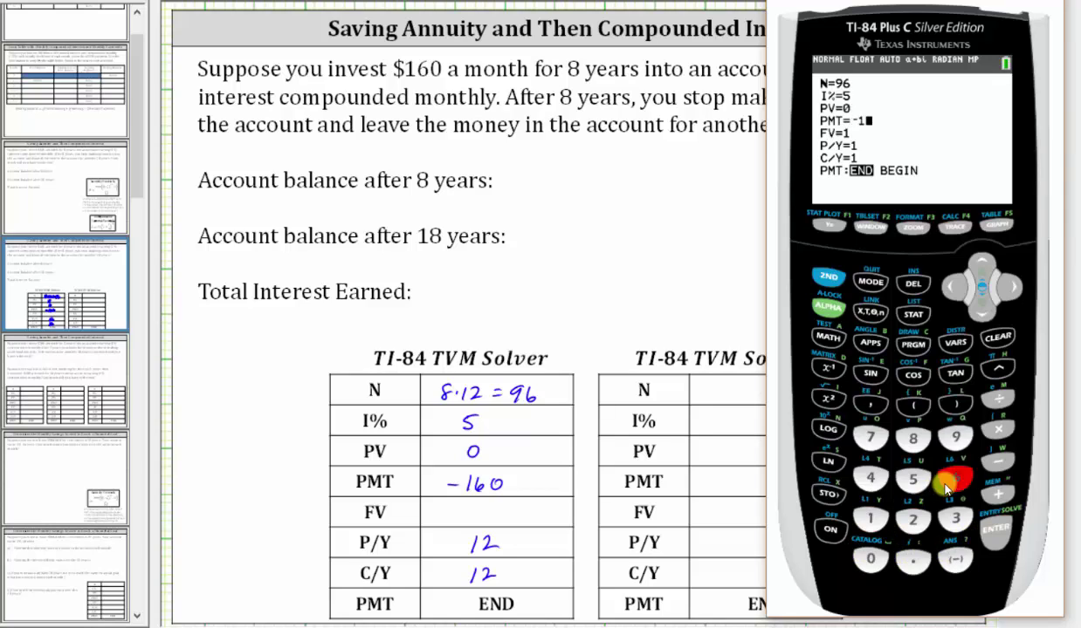
left_click(870, 558)
left_click(999, 534)
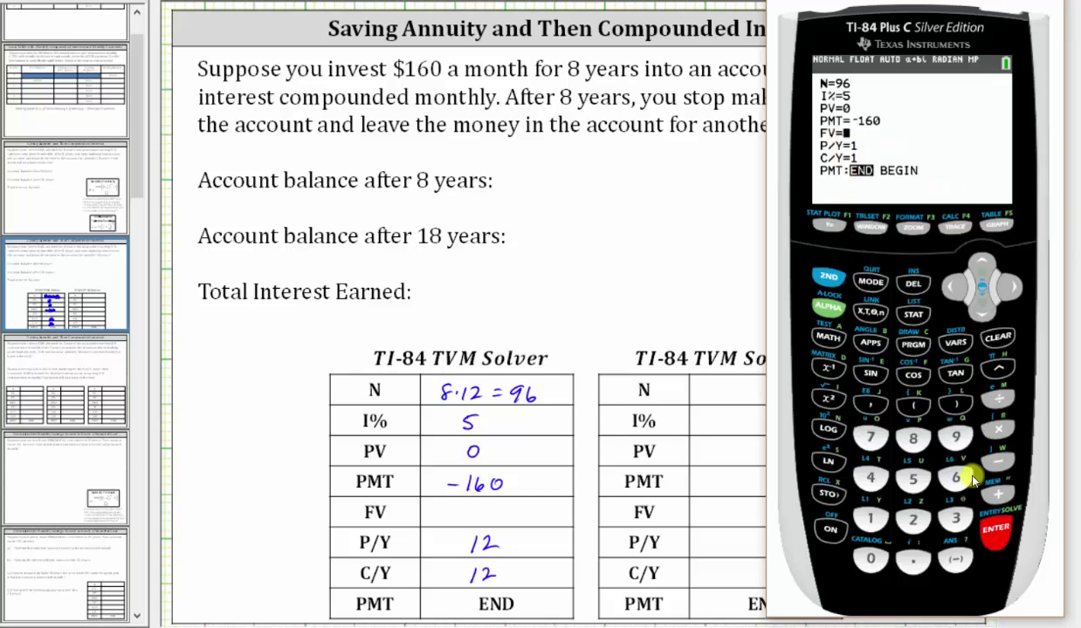
Set P/Y and C/Y to 12, then solve FV to get 18838.48197.
left_click(993, 529)
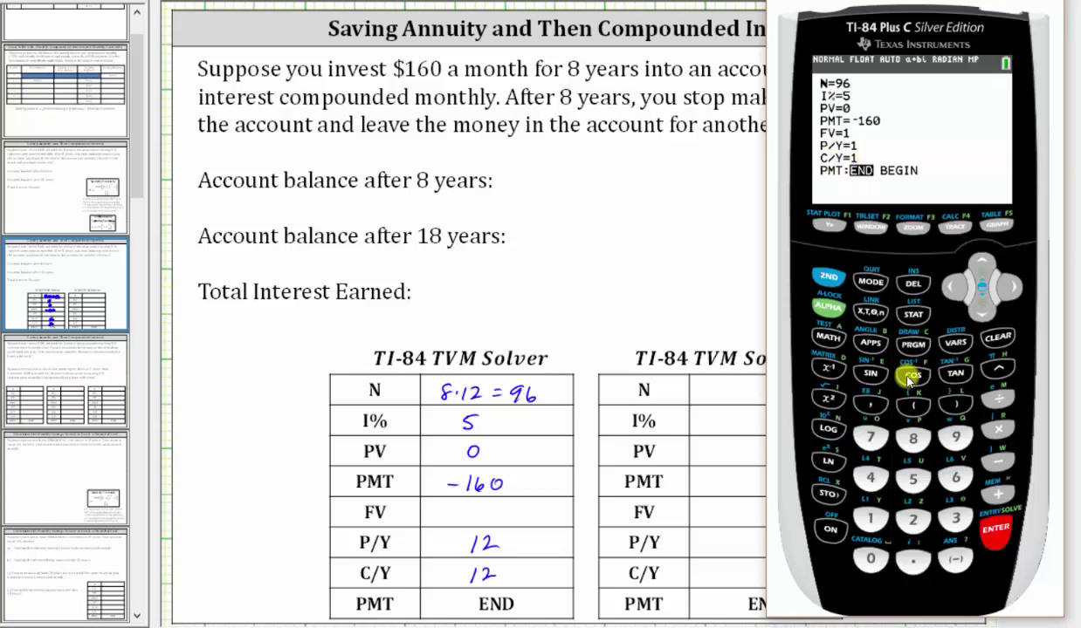
left_click(871, 522)
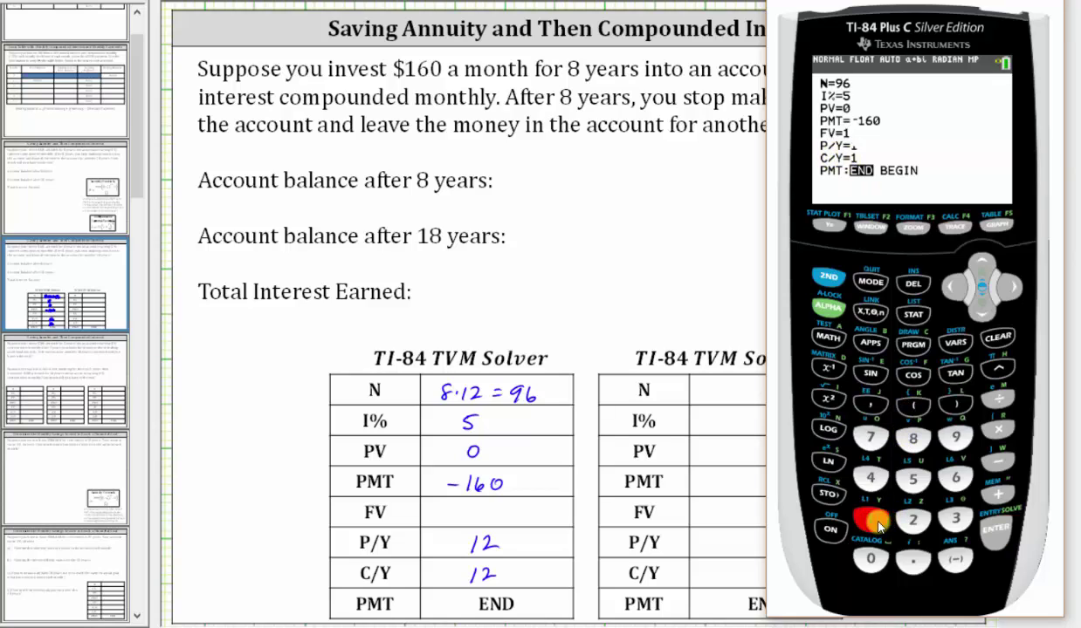
left_click(913, 520)
left_click(995, 526)
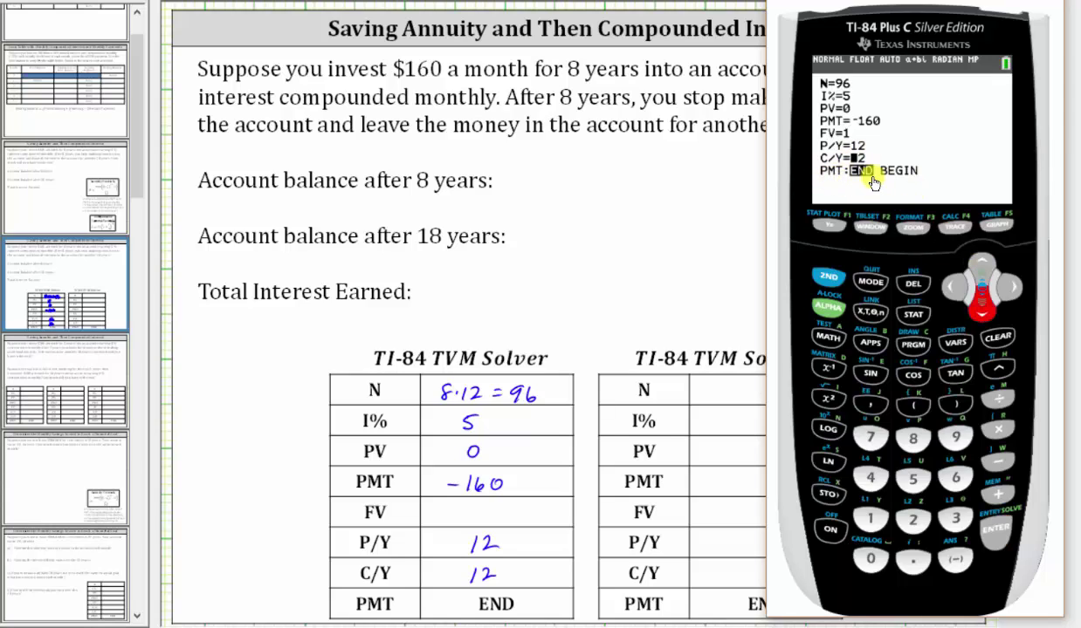
left_click(978, 262)
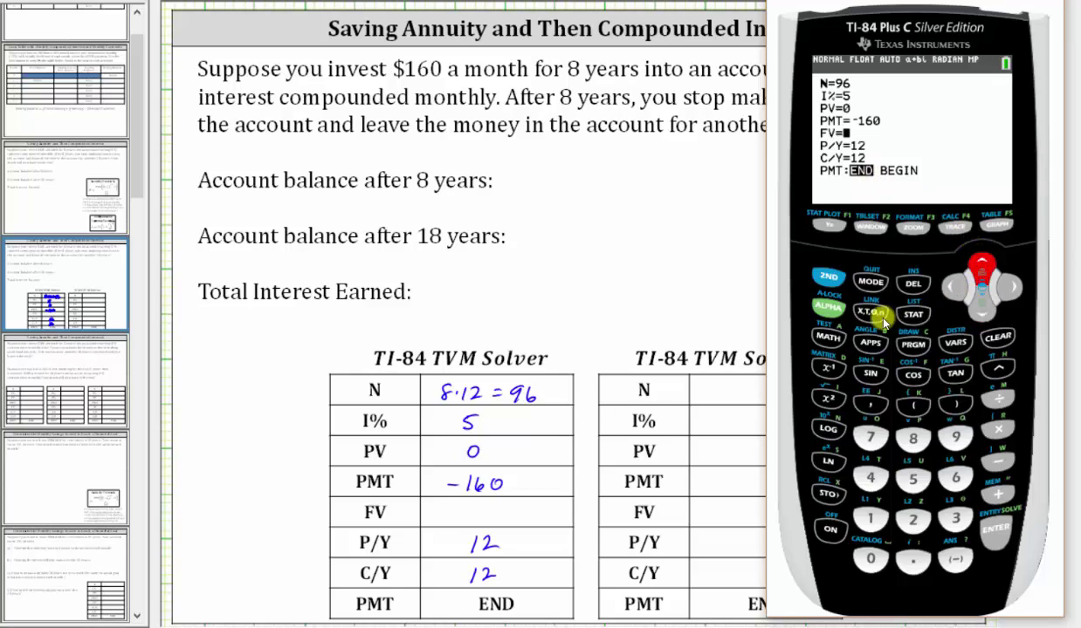
left_click(829, 309)
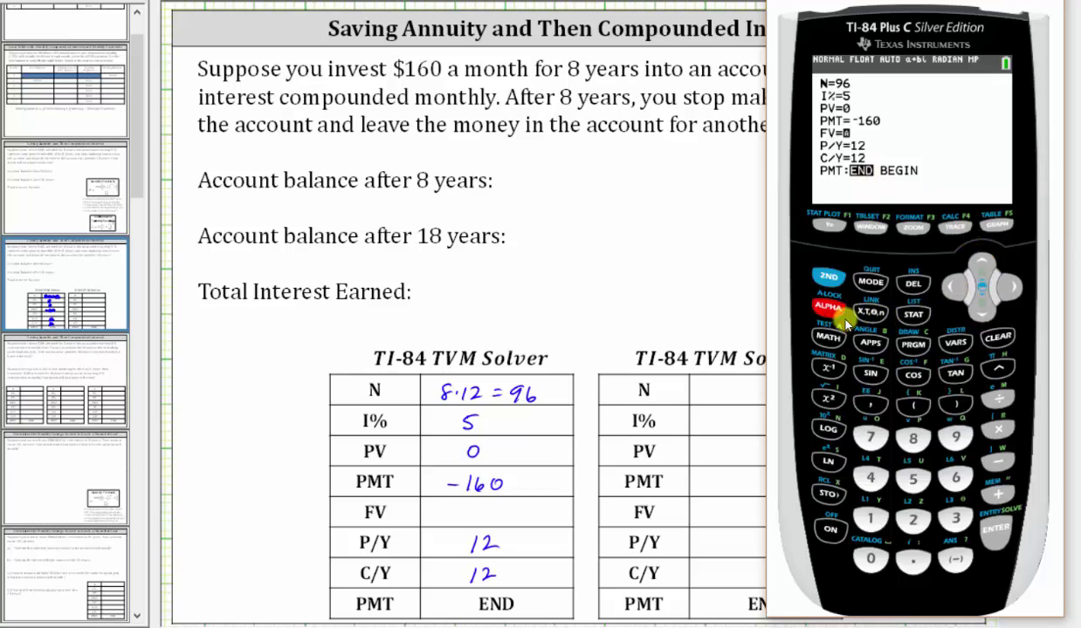
left_click(995, 531)
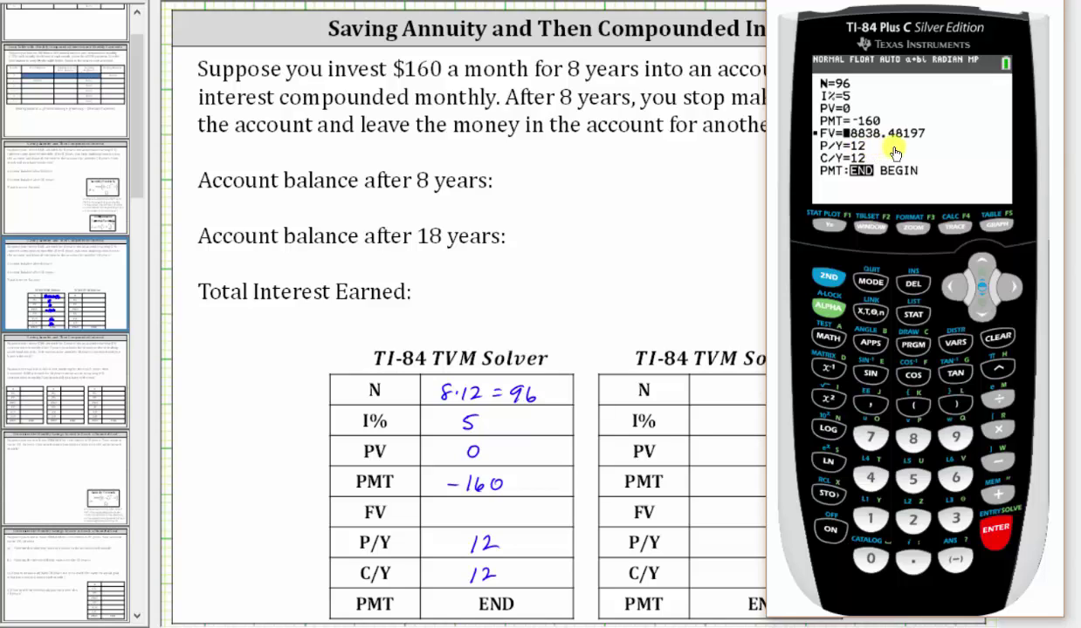
Write FV 18838.48, the $18,838.48 8-year balance, and PV −18838.48 in the right table.
mouse_move(453, 502)
left_mouse_down()
mouse_move(450, 521)
mouse_move(515, 511)
mouse_move(541, 491)
left_mouse_up()
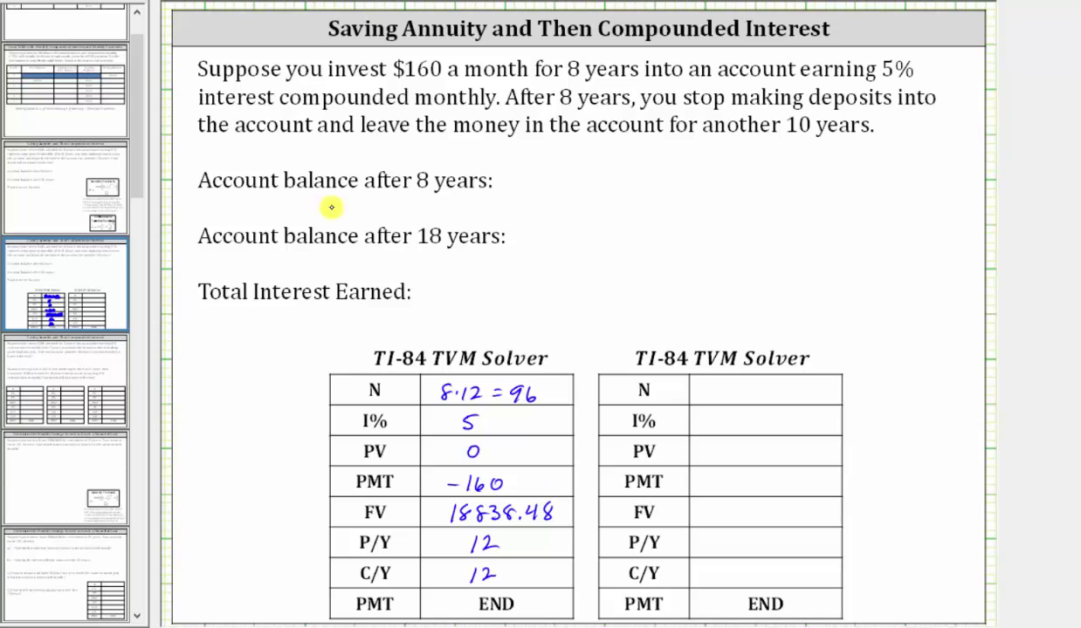
mouse_move(323, 199)
left_mouse_down()
mouse_move(398, 213)
mouse_move(455, 206)
left_mouse_up()
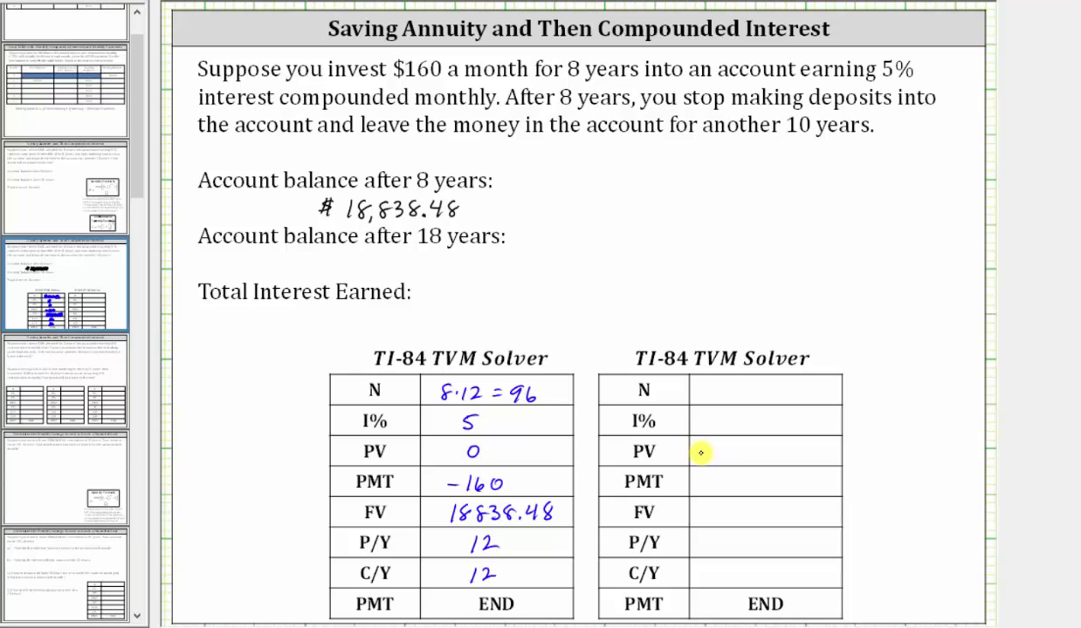
mouse_move(700, 453)
left_mouse_down()
mouse_move(782, 446)
mouse_move(792, 456)
mouse_move(824, 454)
left_mouse_up()
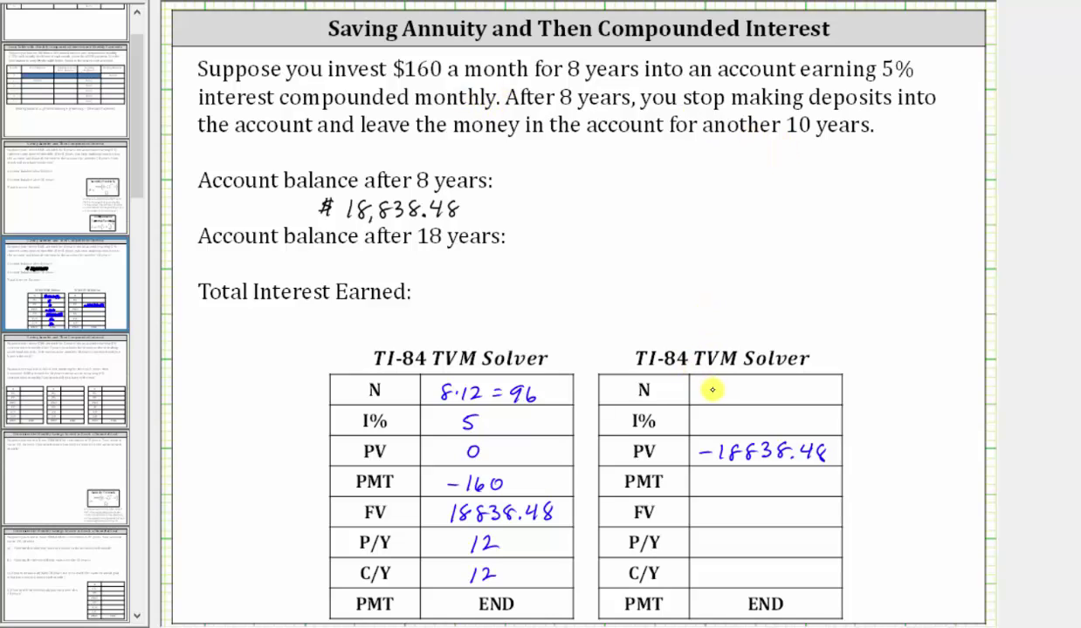
Handwrite N 10·12=120, I% 5, PMT 0, and 12 for P/Y and C/Y in the right table.
left_click_drag(704, 386, 714, 391)
mouse_move(736, 388)
left_mouse_down()
mouse_move(756, 400)
mouse_move(802, 400)
mouse_move(813, 388)
left_mouse_up()
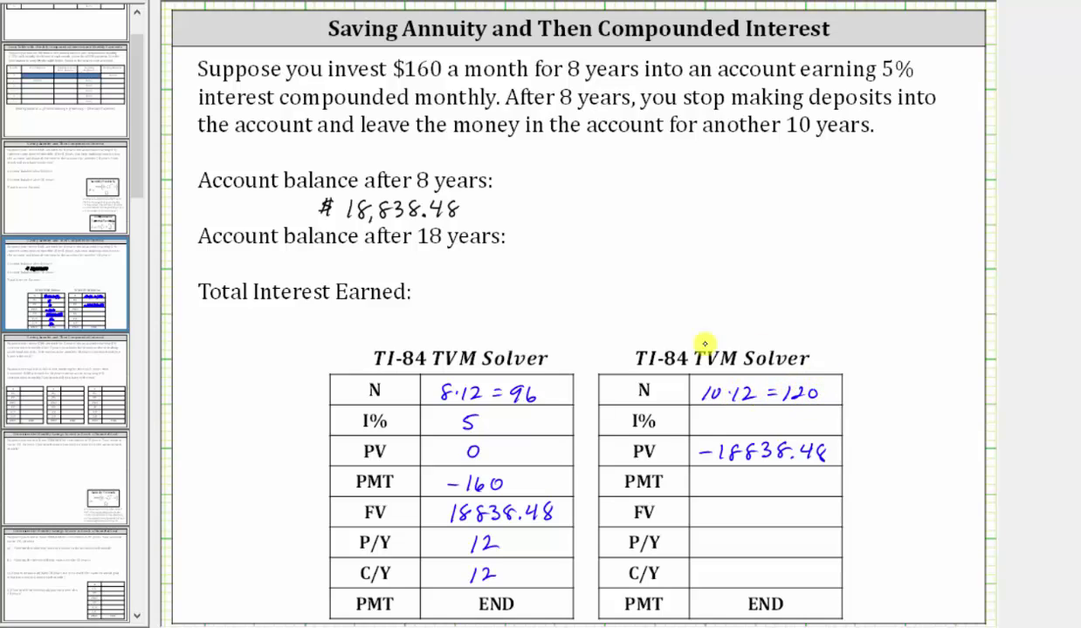
left_click_drag(736, 417, 748, 415)
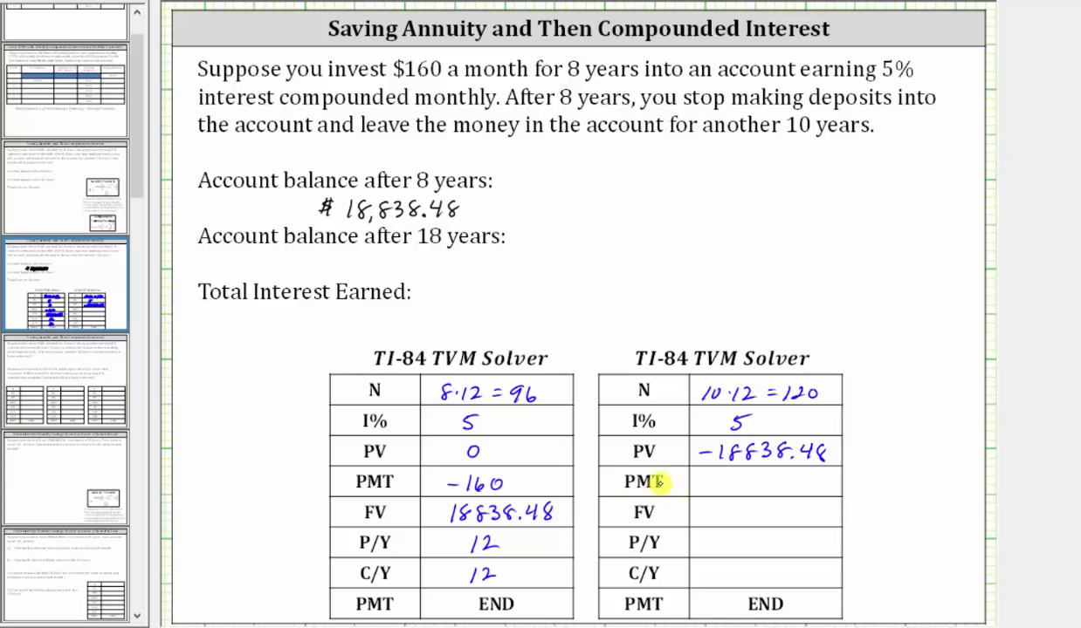
left_click_drag(751, 482, 747, 477)
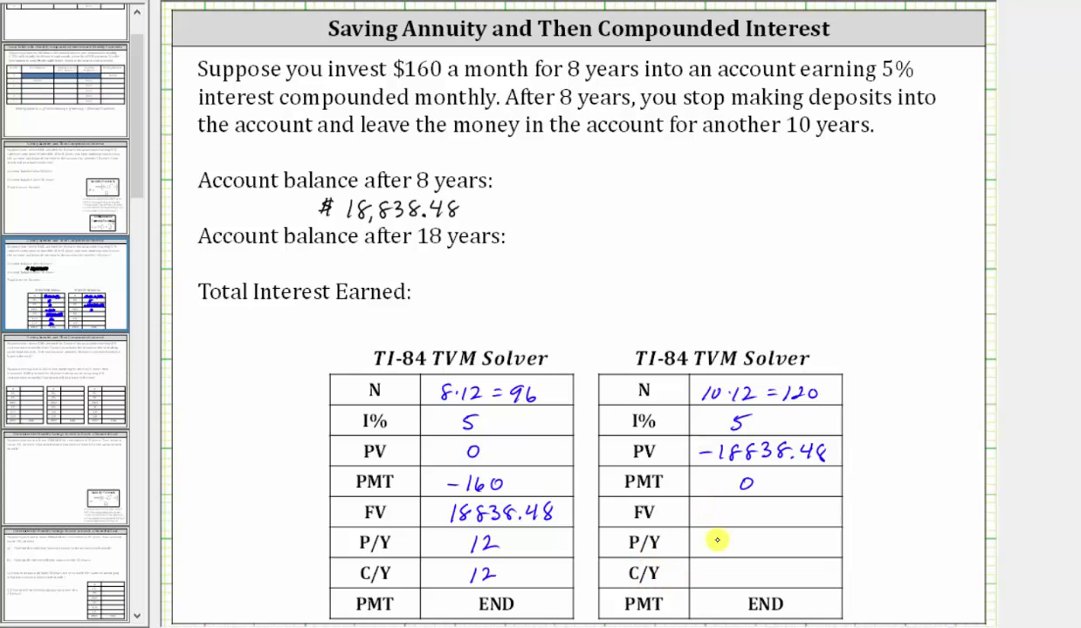
mouse_move(726, 534)
left_mouse_down()
mouse_move(750, 548)
mouse_move(728, 582)
mouse_move(752, 579)
left_mouse_up()
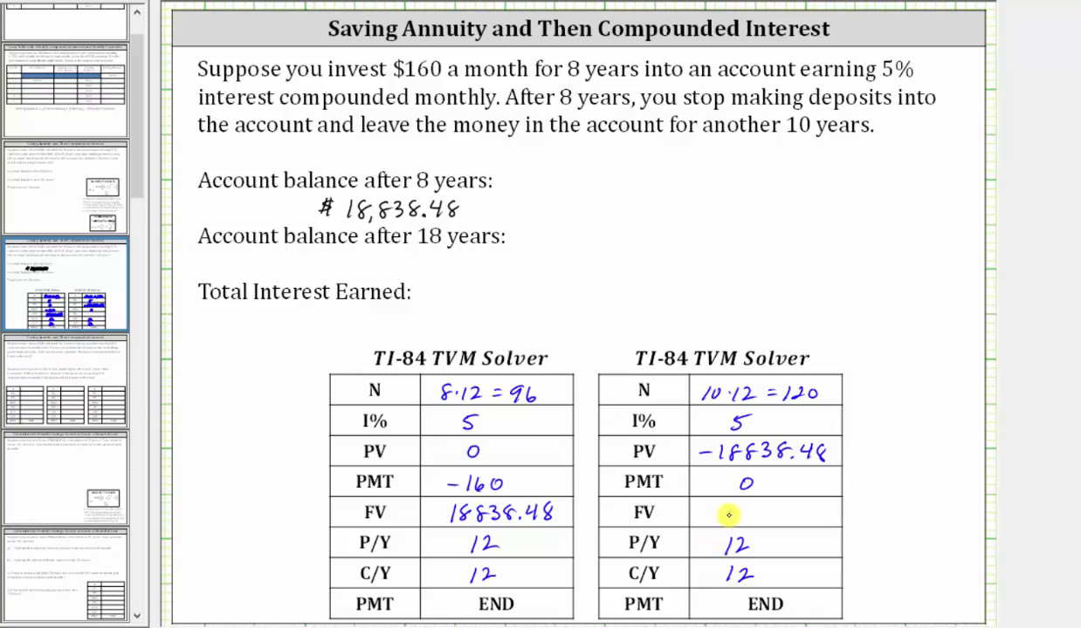
left_click(716, 624)
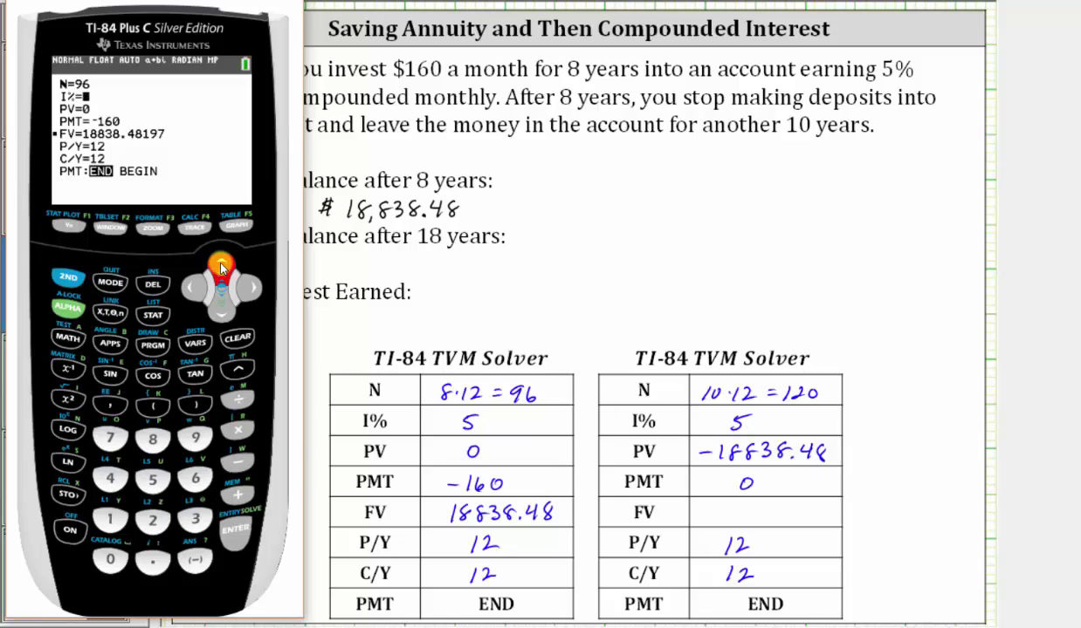
Enter N as 120 and I% as 5 in the TVM Solver.
left_click(111, 517)
left_click(152, 524)
left_click(109, 557)
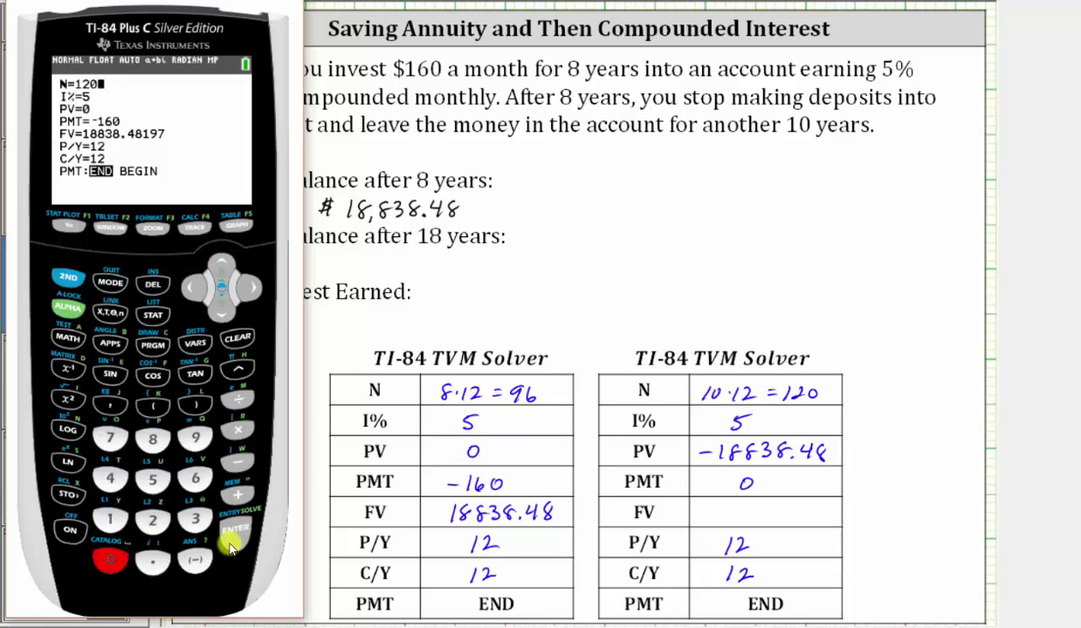
left_click(231, 523)
left_click(150, 482)
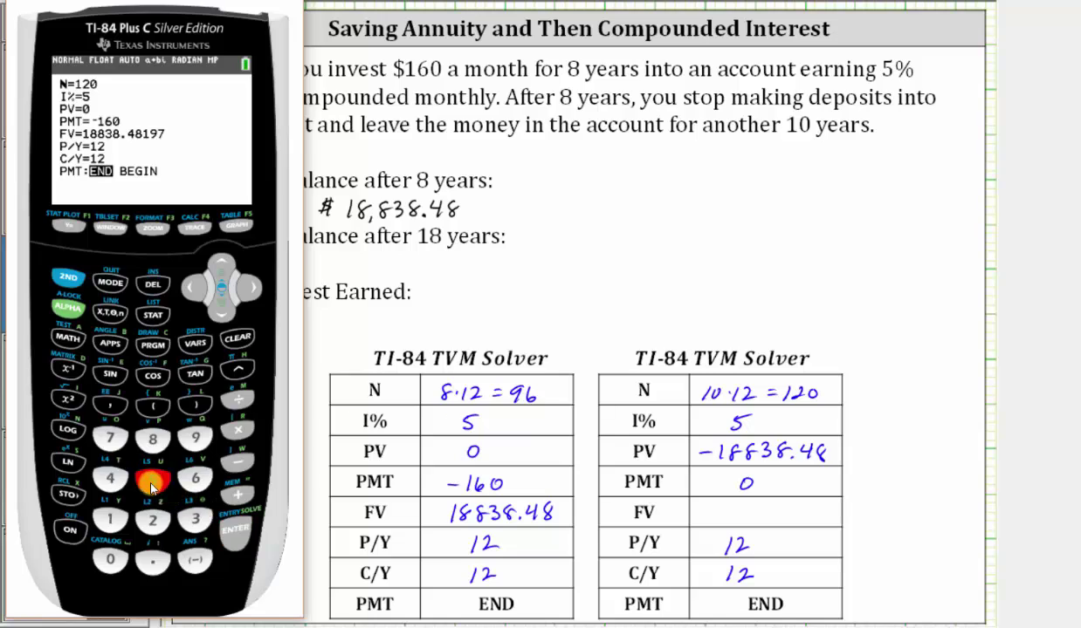
left_click(229, 522)
Enter the present value PV as −18838.48.
left_click(194, 557)
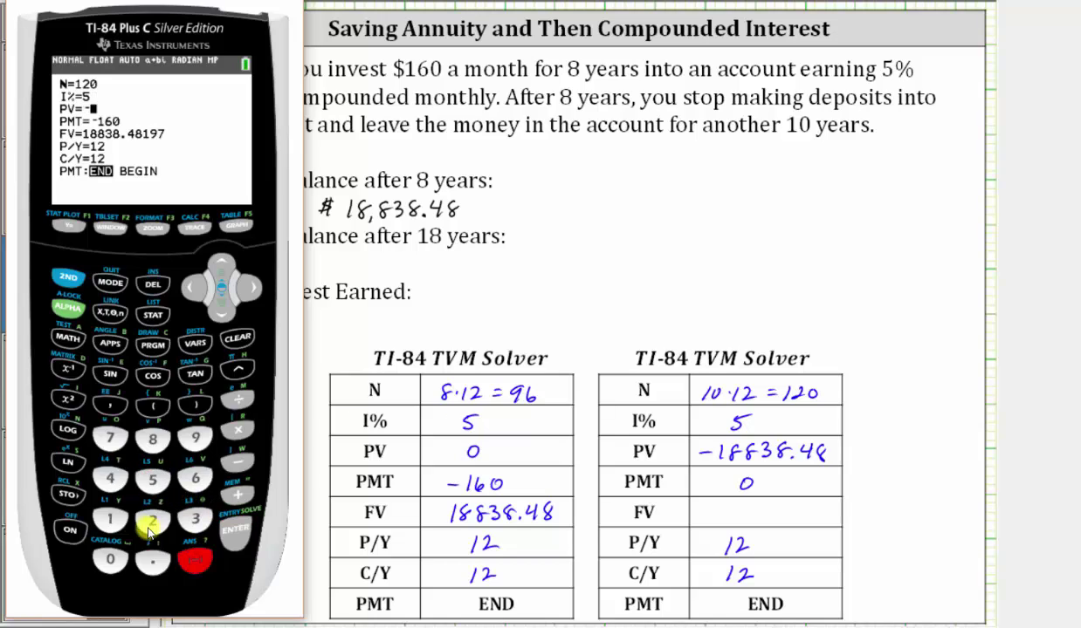
left_click(113, 521)
left_click(146, 445)
left_click(147, 445)
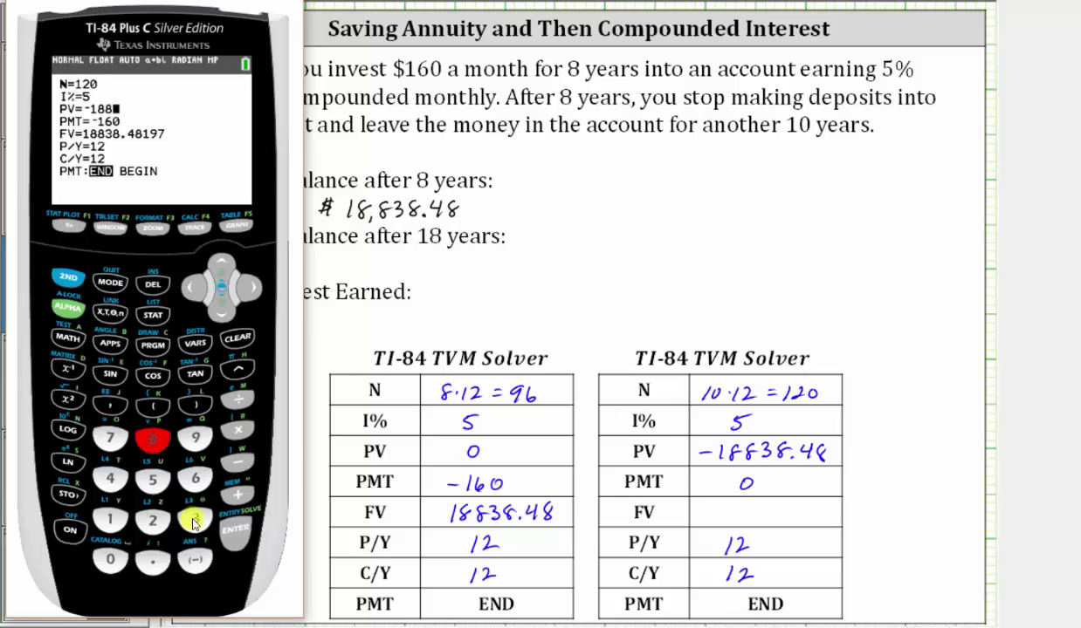
left_click(195, 519)
left_click(149, 447)
type(".4")
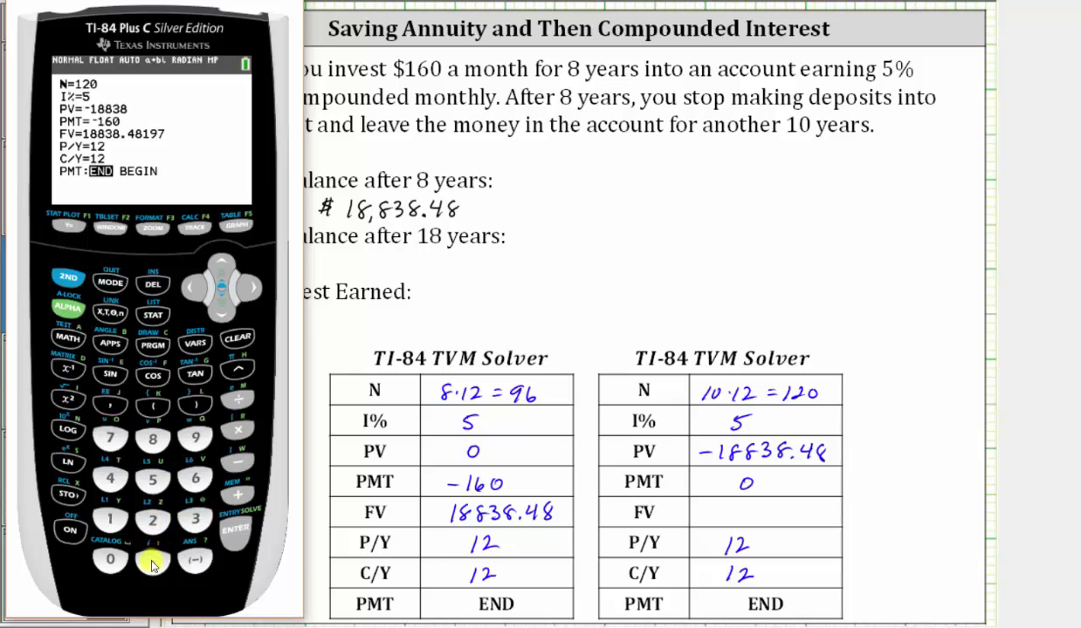
left_click(146, 445)
left_click(234, 526)
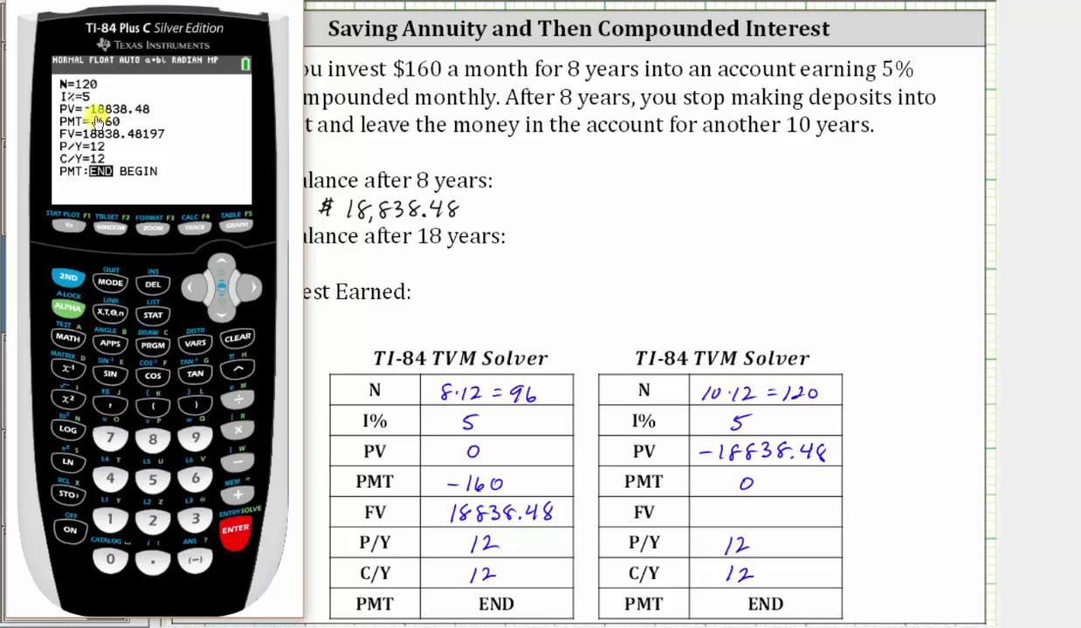
Set PMT to 0 and solve FV, getting 31027.15548.
left_click(110, 560)
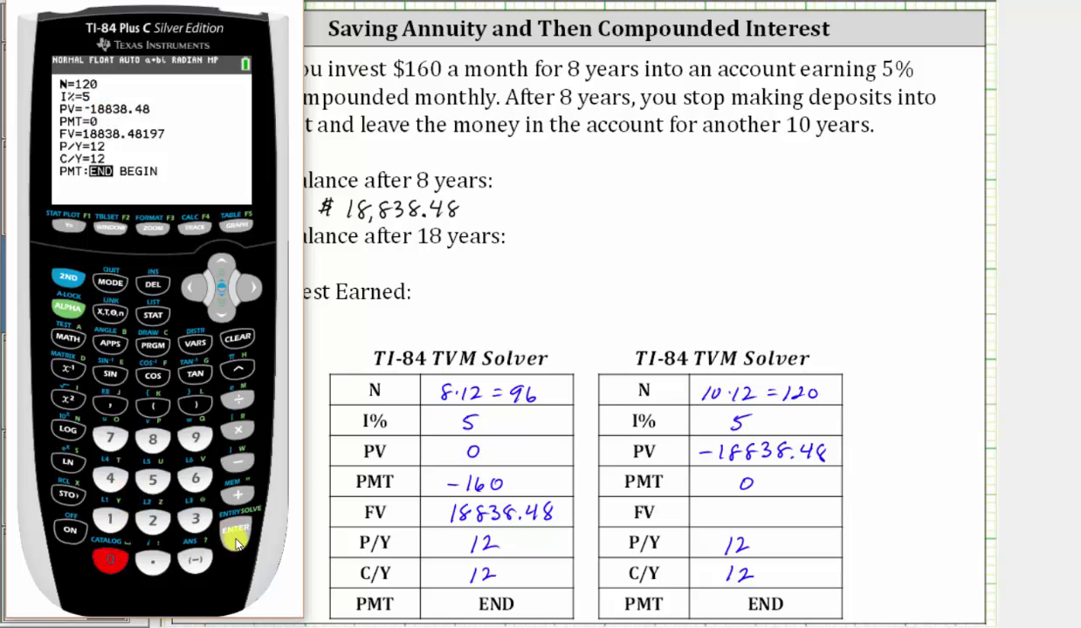
left_click(236, 541)
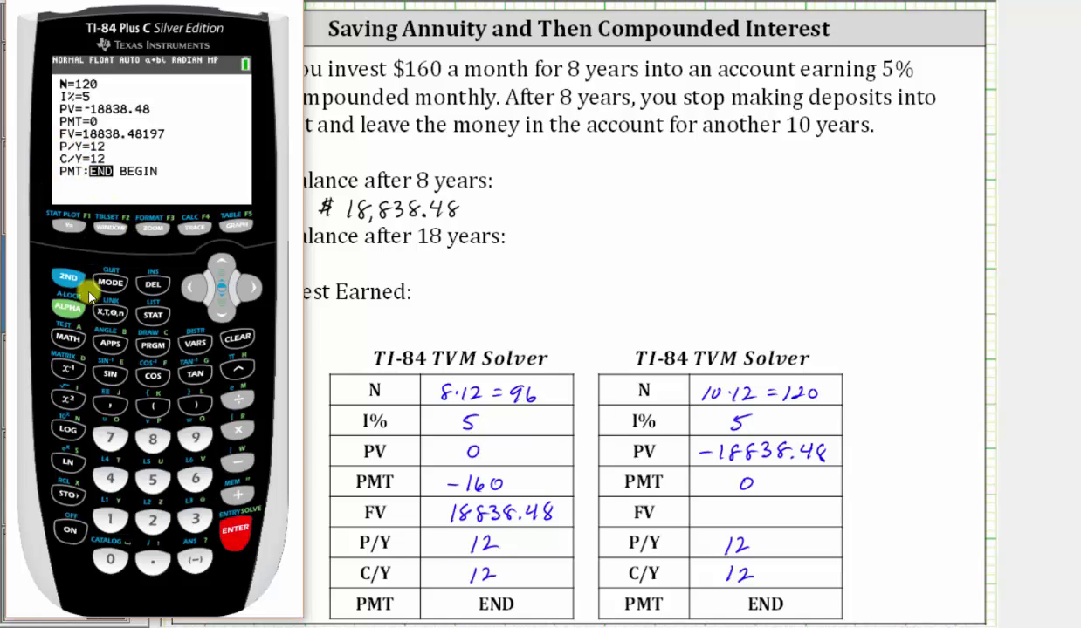
left_click(69, 306)
left_click(236, 533)
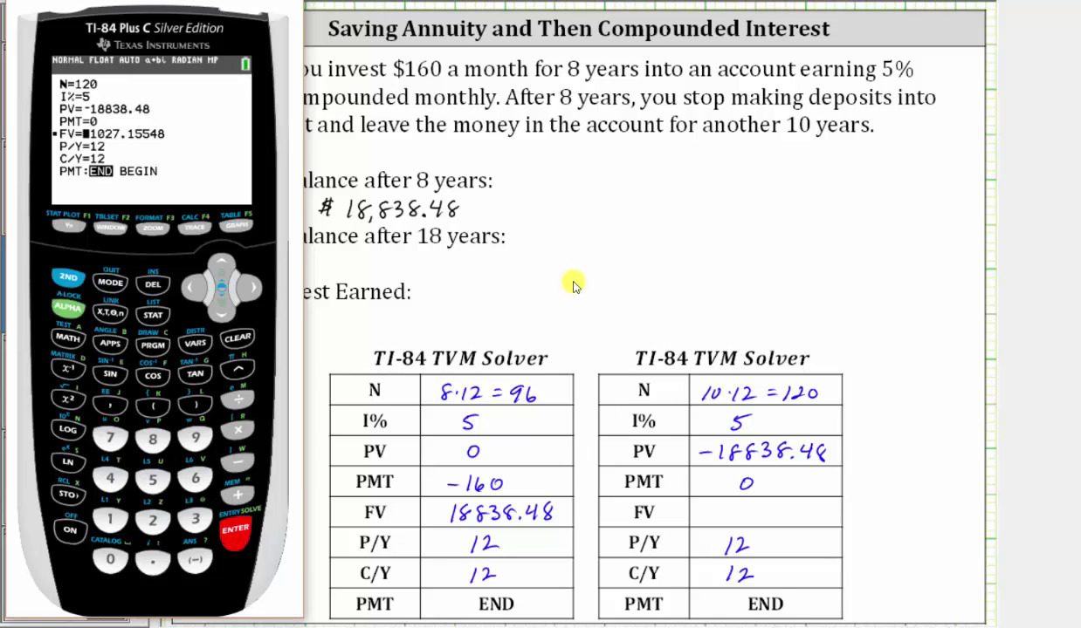
Write FV 31027.16 in the right table, $31,027.16 as the 18-year balance, and begin '31,027.16 −'.
left_click_drag(699, 494, 810, 512)
mouse_move(323, 260)
left_mouse_down()
mouse_move(362, 268)
mouse_move(443, 253)
left_mouse_up()
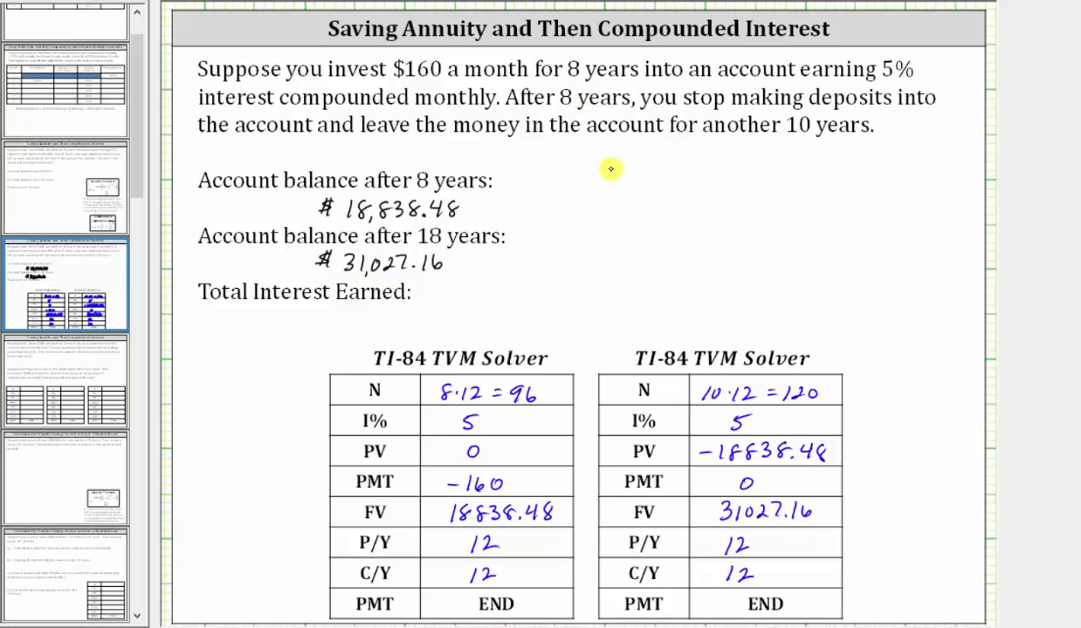
mouse_move(604, 166)
left_mouse_down()
mouse_move(632, 179)
mouse_move(646, 166)
mouse_move(662, 177)
mouse_move(674, 165)
mouse_move(677, 176)
mouse_move(712, 163)
mouse_move(713, 172)
mouse_move(753, 171)
left_mouse_up()
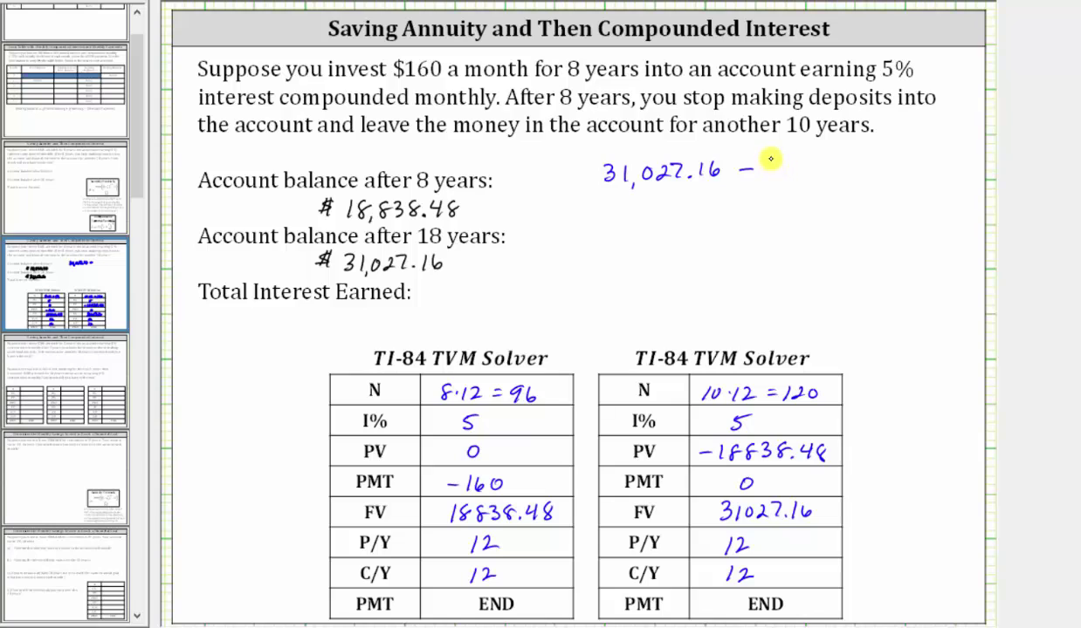
Extend the line with 160(8·12), write = 31,027.16 − 160(96) below, then a lone equals sign.
mouse_move(771, 158)
left_mouse_down()
mouse_move(800, 159)
mouse_move(813, 178)
left_mouse_up()
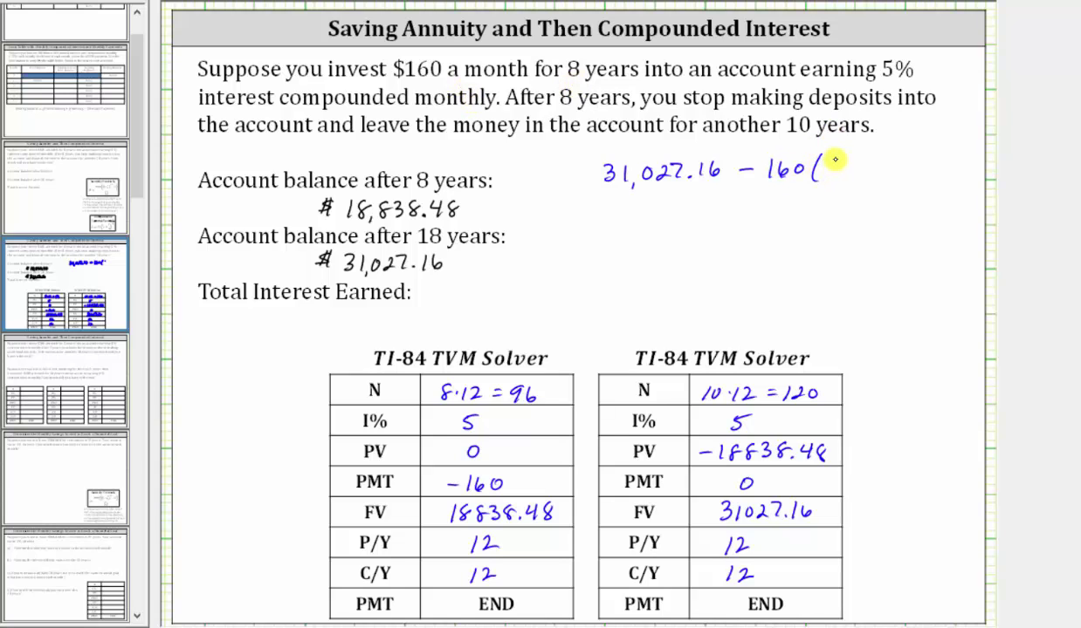
left_click_drag(835, 160, 861, 175)
left_click_drag(867, 162, 878, 175)
left_click_drag(883, 154, 884, 178)
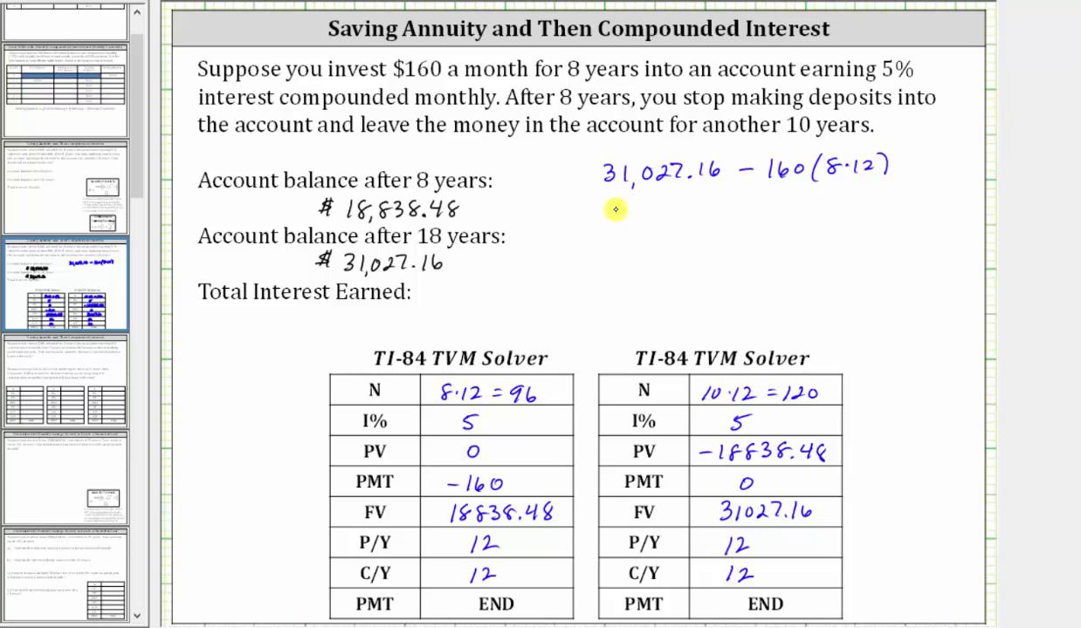
mouse_move(614, 210)
left_mouse_down()
mouse_move(613, 224)
mouse_move(659, 210)
mouse_move(717, 209)
mouse_move(721, 224)
mouse_move(752, 213)
left_mouse_up()
mouse_move(757, 204)
left_mouse_down()
mouse_move(757, 221)
mouse_move(799, 206)
mouse_move(843, 222)
left_mouse_up()
left_click_drag(866, 199, 861, 210)
left_click_drag(872, 194, 875, 223)
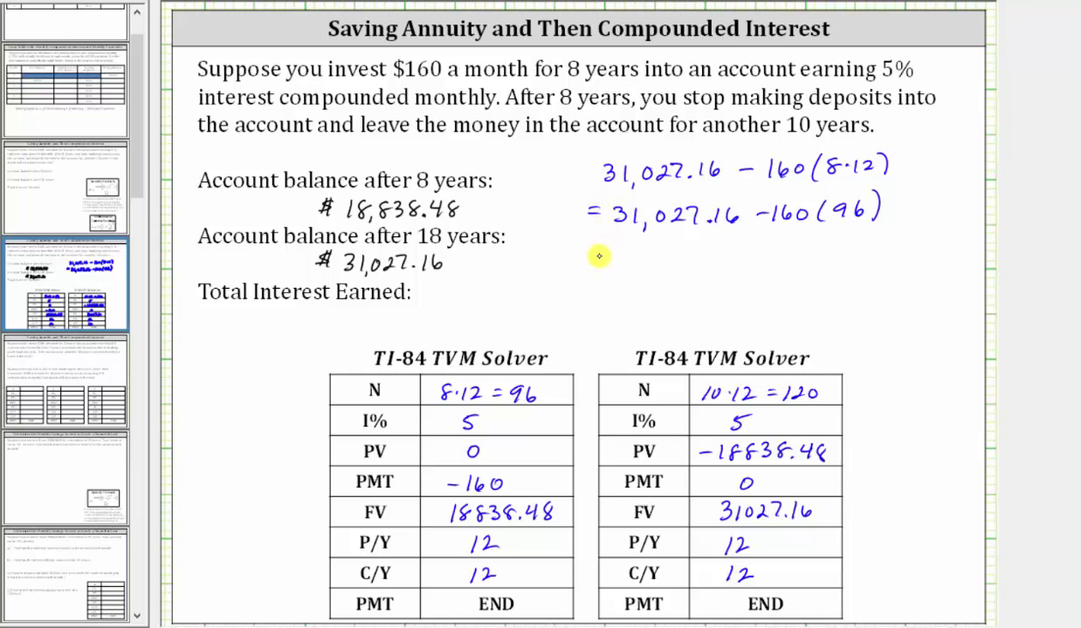
left_click_drag(595, 262, 607, 263)
Quit the TVM Solver to the home screen and key in 31027.16.
key("alt+Tab")
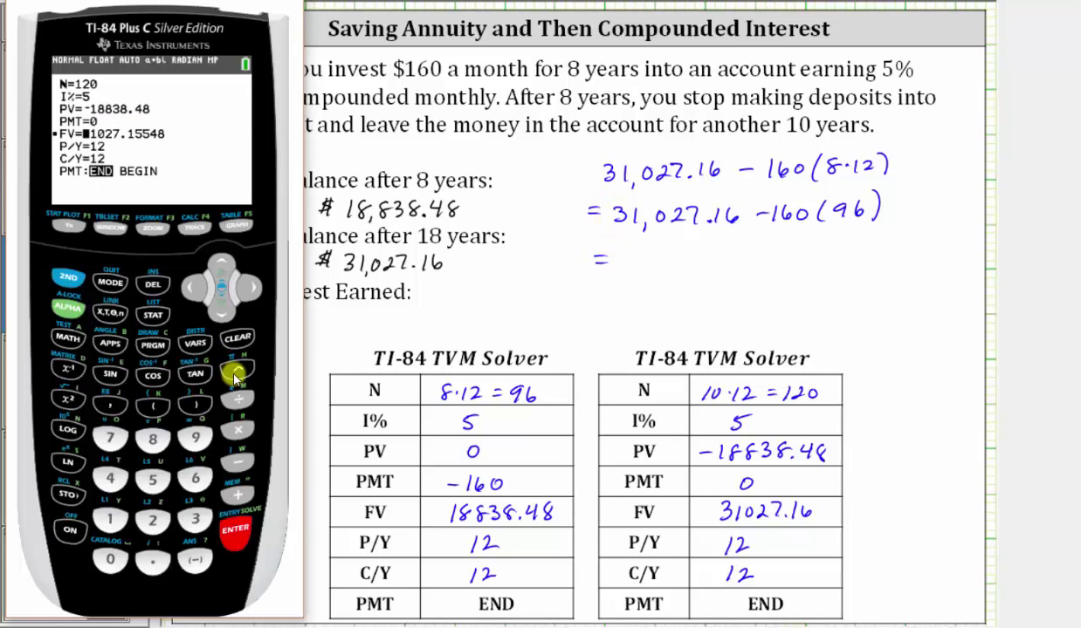
left_click(68, 277)
left_click(110, 282)
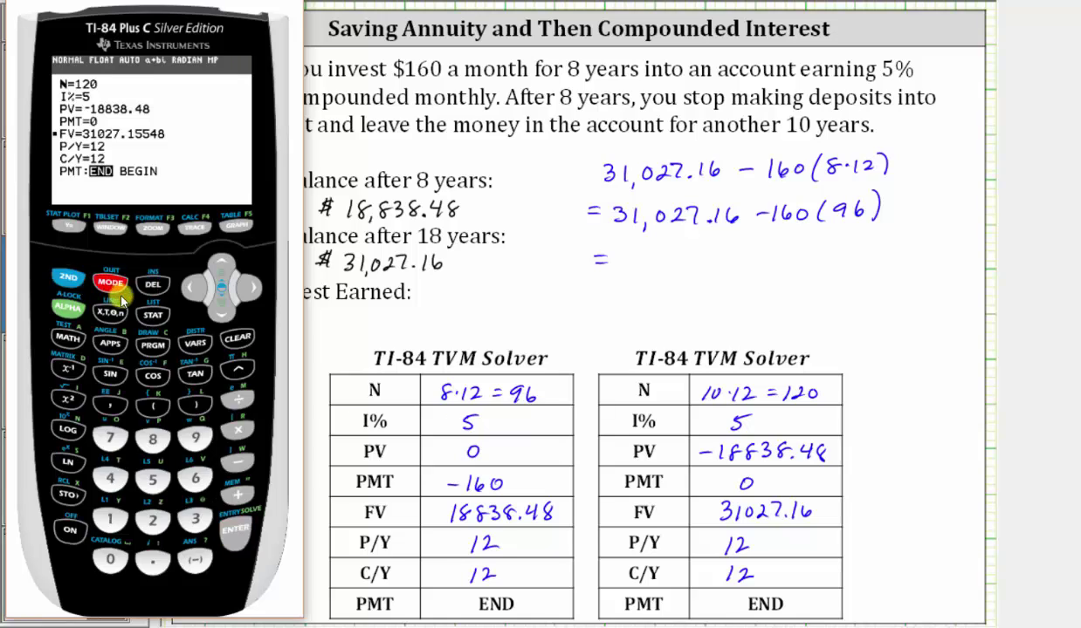
left_click(195, 518)
left_click(110, 519)
left_click(151, 521)
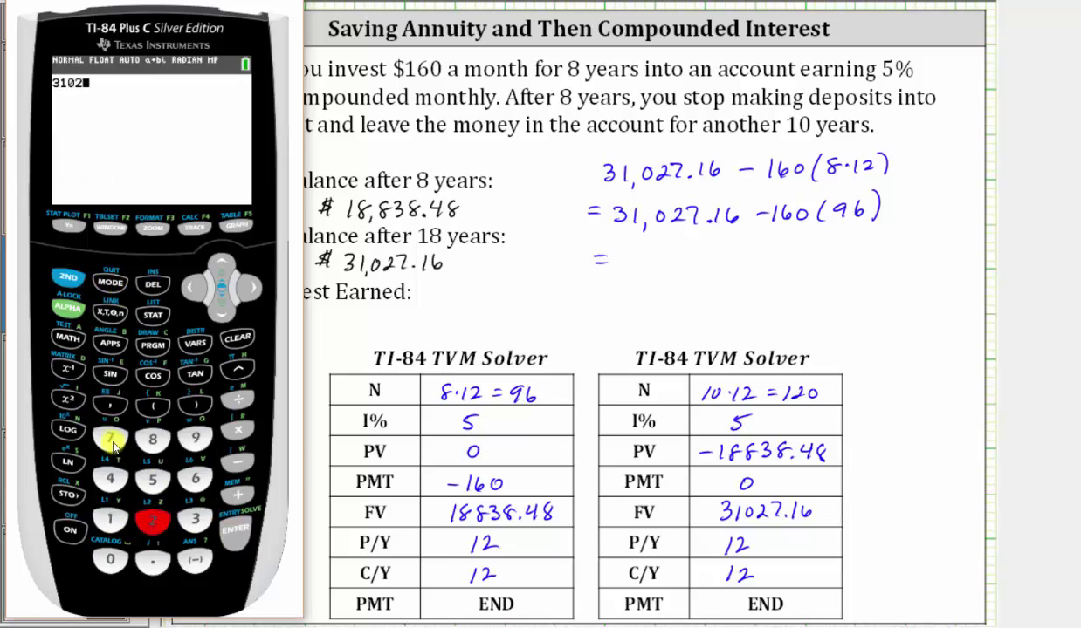
left_click(110, 438)
left_click(147, 568)
left_click(110, 519)
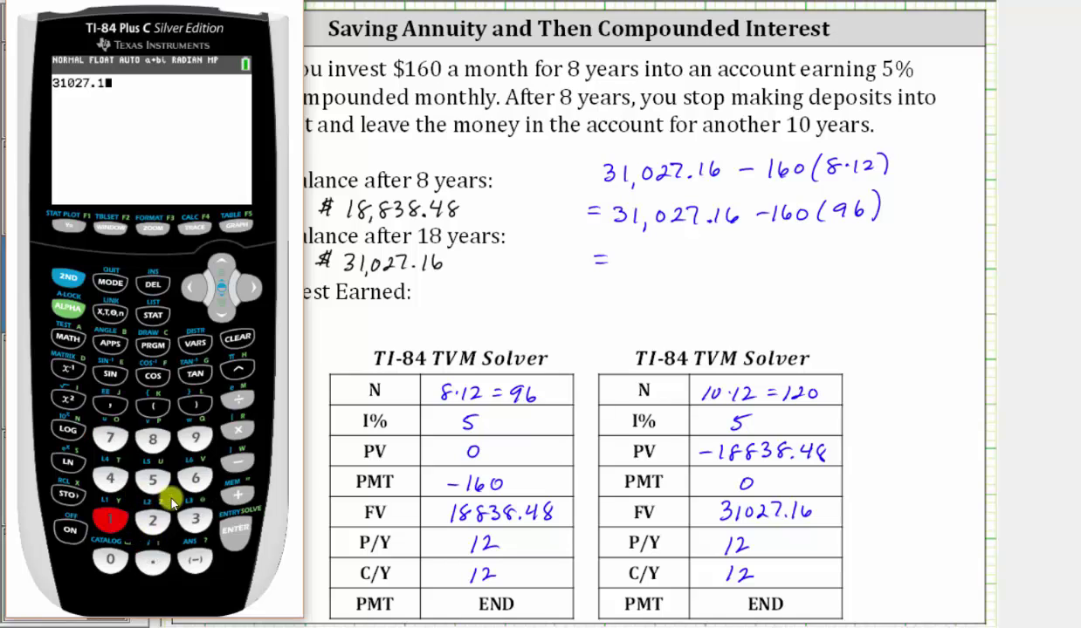
left_click(196, 479)
Subtract 160(96) and evaluate the expression to 15667.16.
left_click(237, 462)
left_click(110, 519)
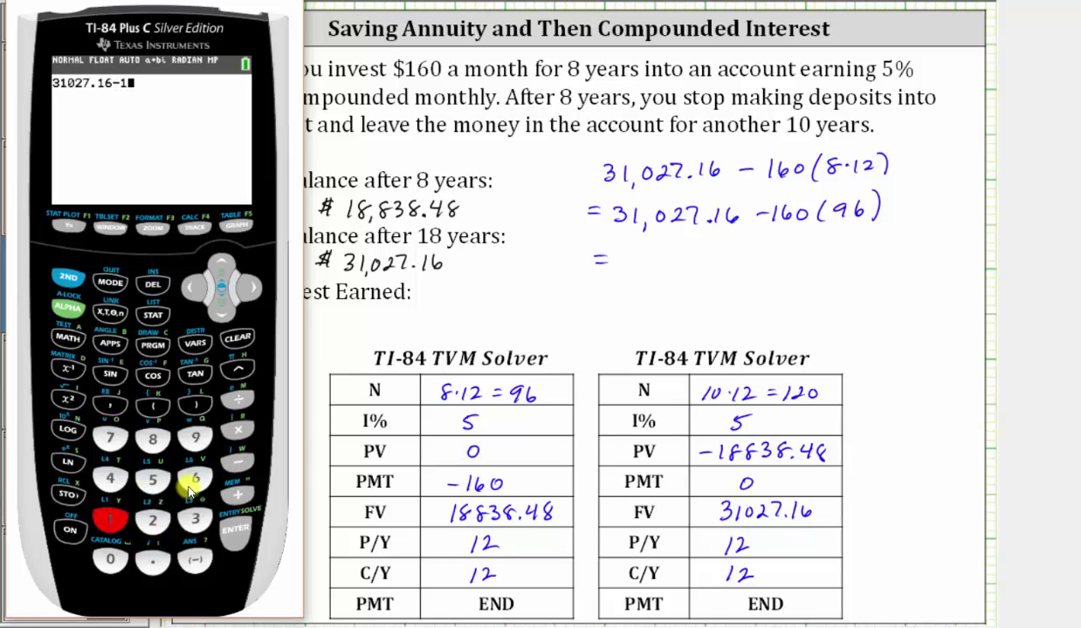
left_click(196, 478)
left_click(110, 559)
left_click(153, 406)
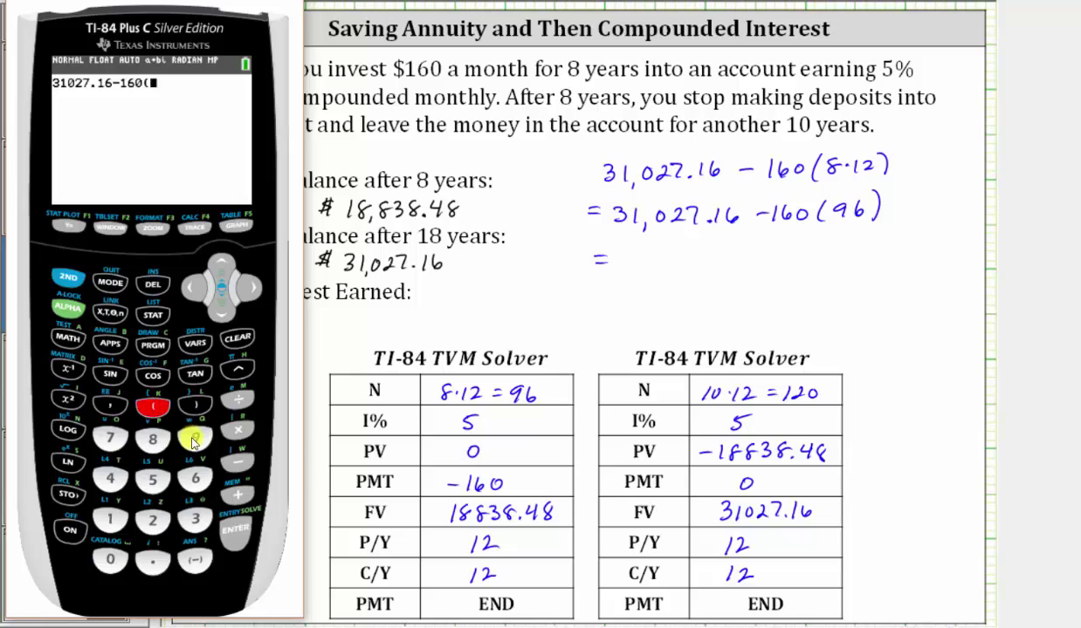
left_click(196, 438)
left_click(196, 478)
left_click(198, 410)
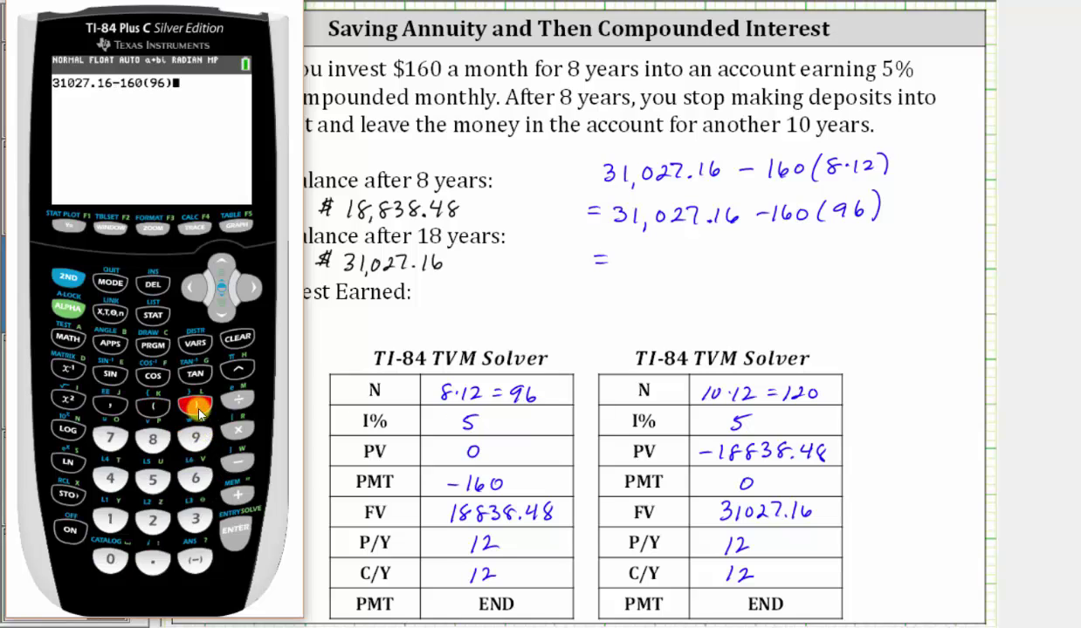
left_click(234, 533)
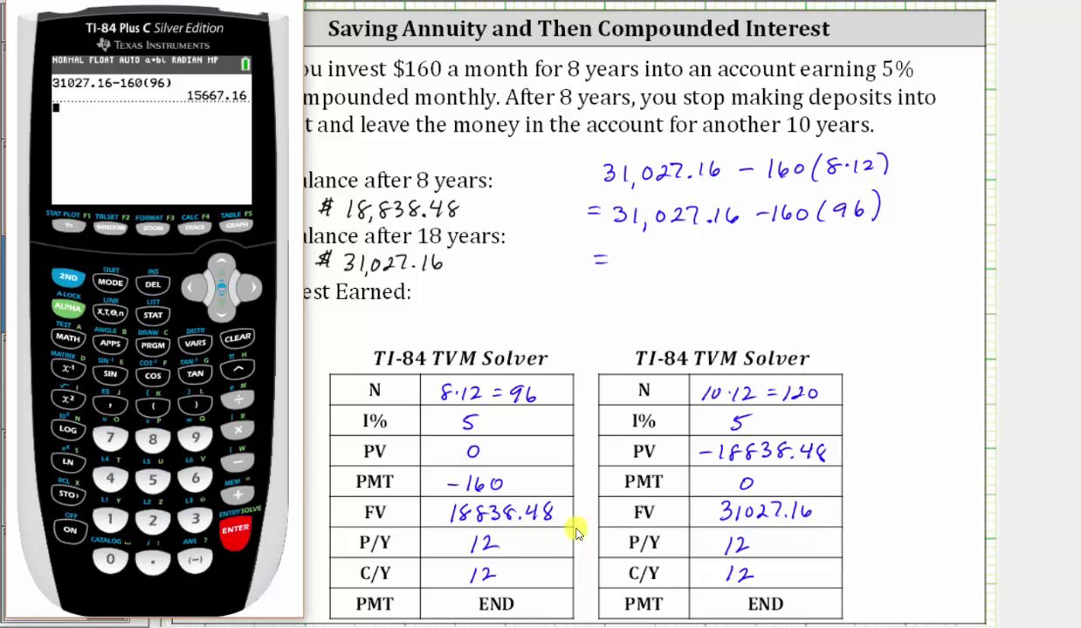
Close the calculator and write 15,667.16 after the equals sign on the third line.
left_click(643, 255)
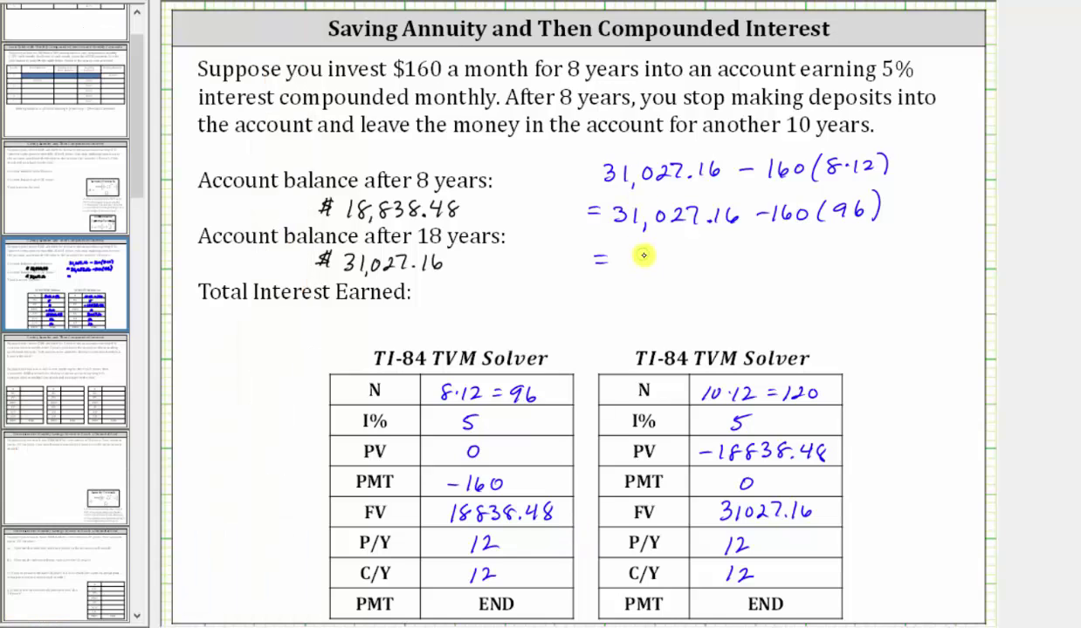
mouse_move(653, 270)
left_mouse_down()
mouse_move(675, 254)
mouse_move(669, 268)
mouse_move(687, 253)
mouse_move(695, 265)
mouse_move(722, 251)
mouse_move(768, 261)
left_mouse_up()
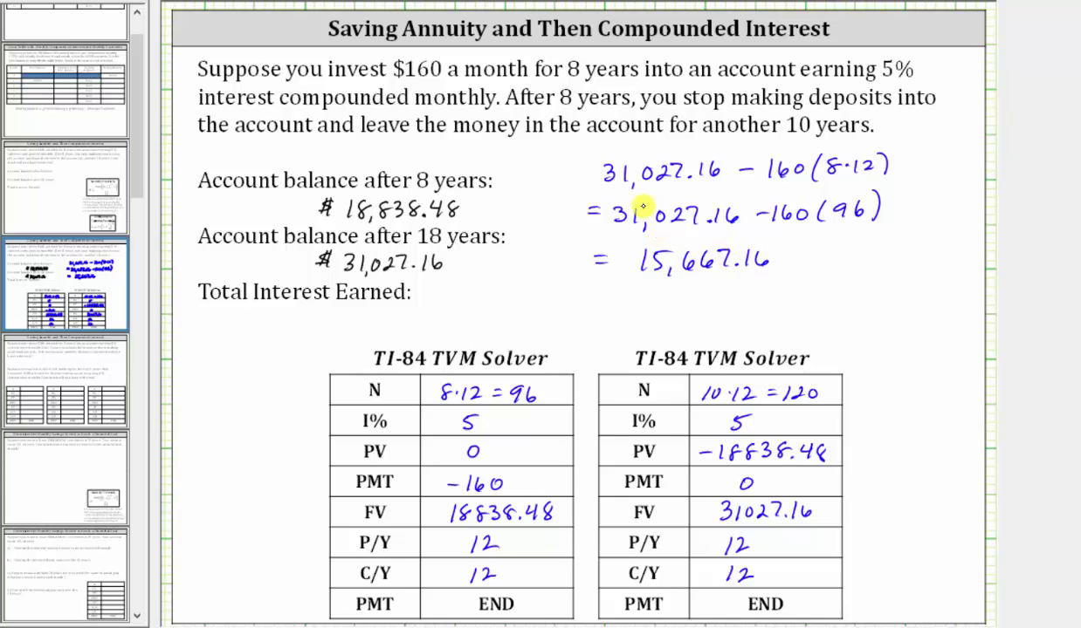